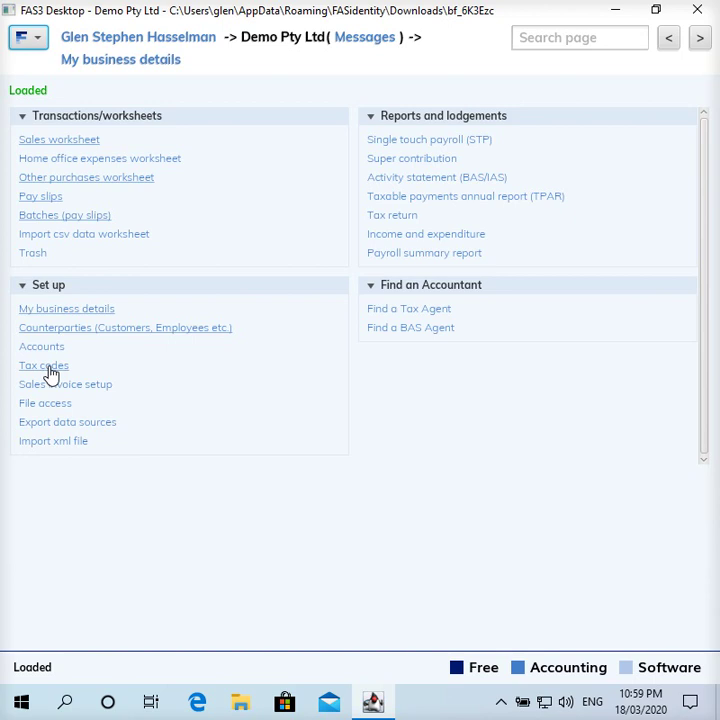
Step: Open the tax code list and review the Gross taxable pay, PAYG withheld and Super - Employer compulsory entries
click(50, 374)
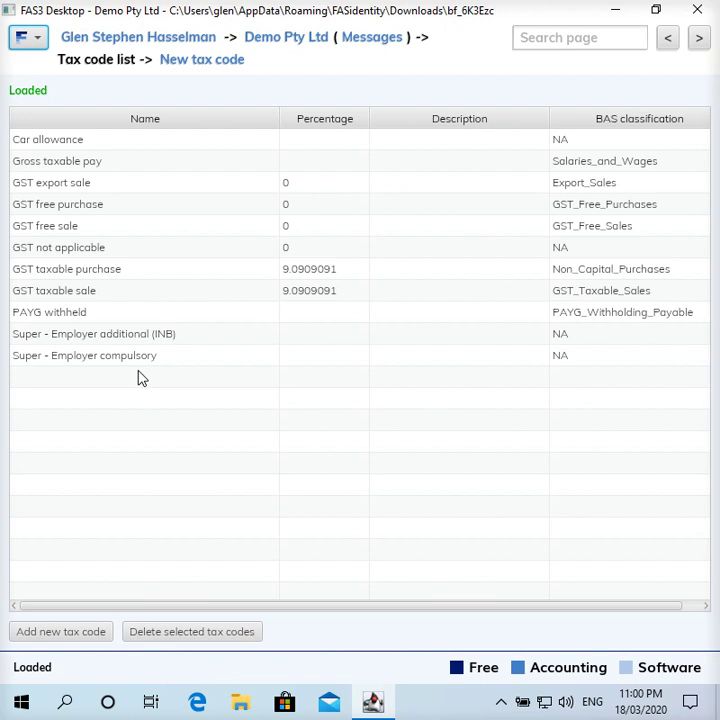
click(125, 164)
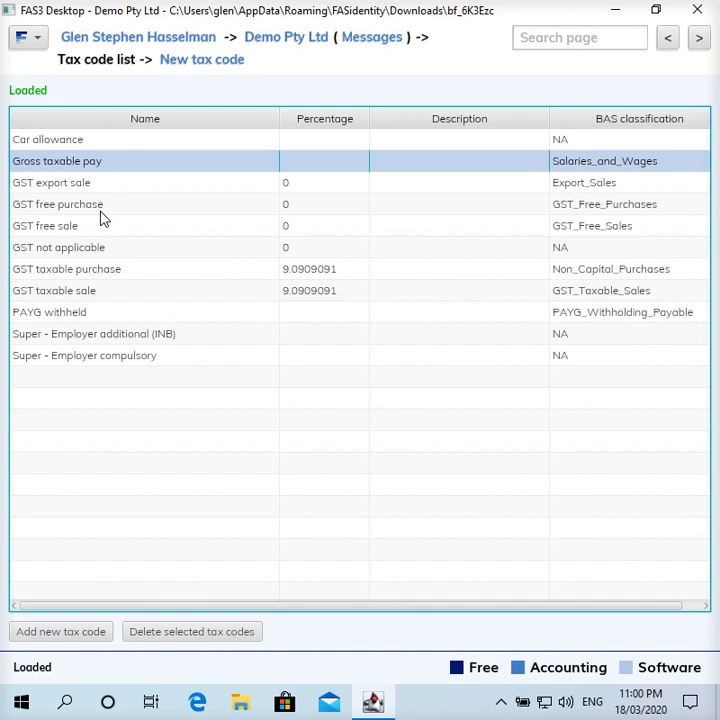
click(89, 313)
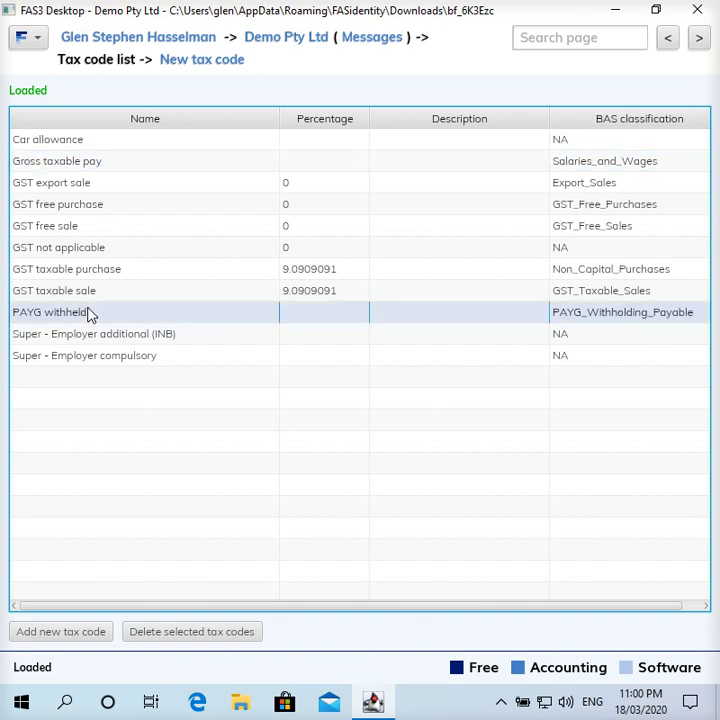
click(101, 362)
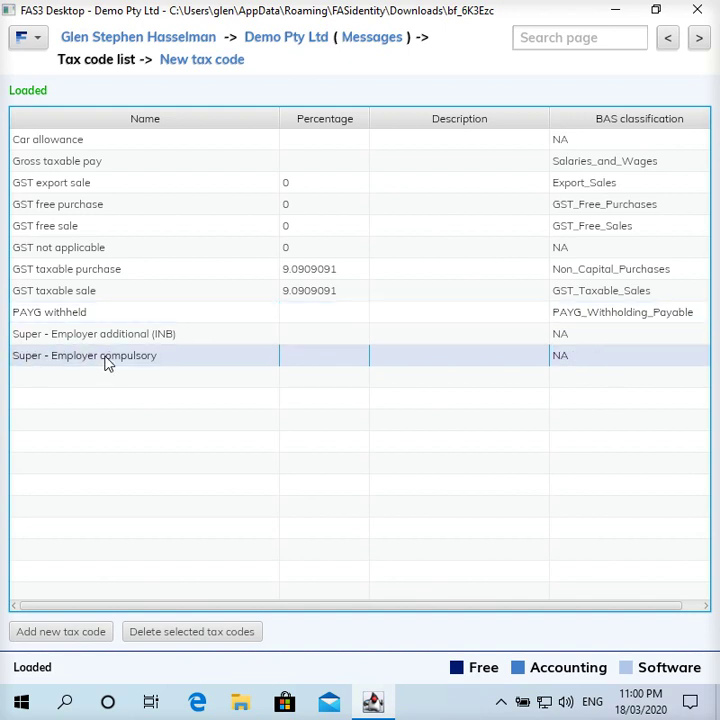
Step: Start a new tax code and name it "Lump sum A"
click(208, 62)
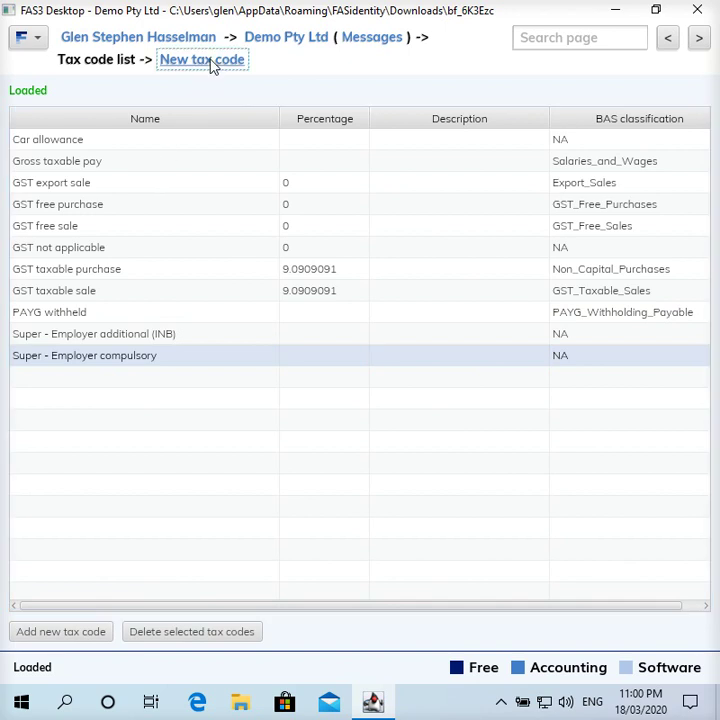
click(183, 140)
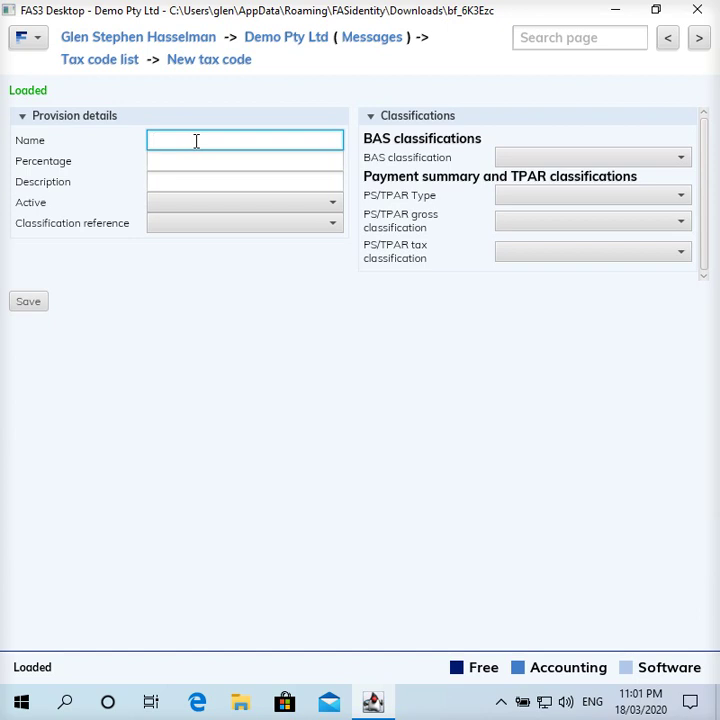
text(Lump sum A - Gross)
double_click(275, 139)
key(BackSpace)
key(BackSpace)
key(BackSpace)
key(BackSpace)
Step: Set the new tax code's Active value to True and its classification reference to Liability
click(287, 161)
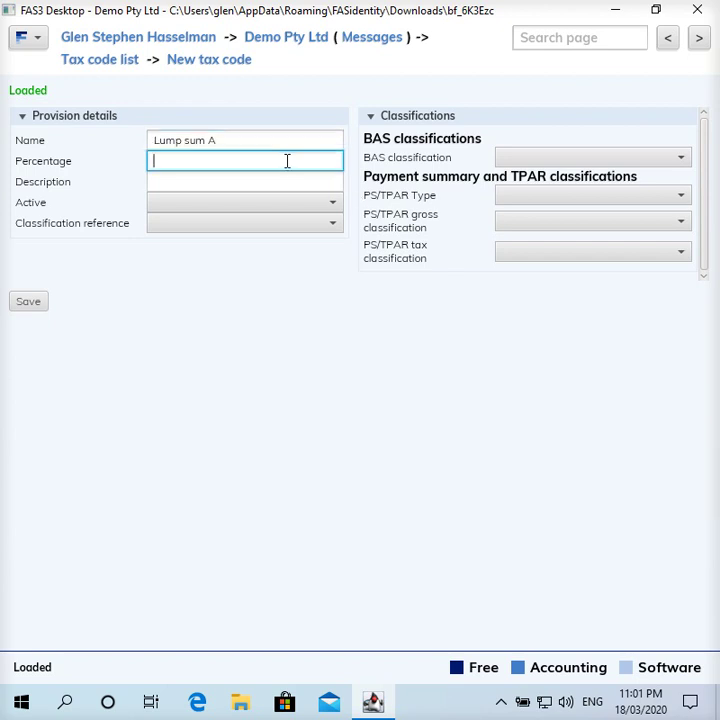
click(236, 205)
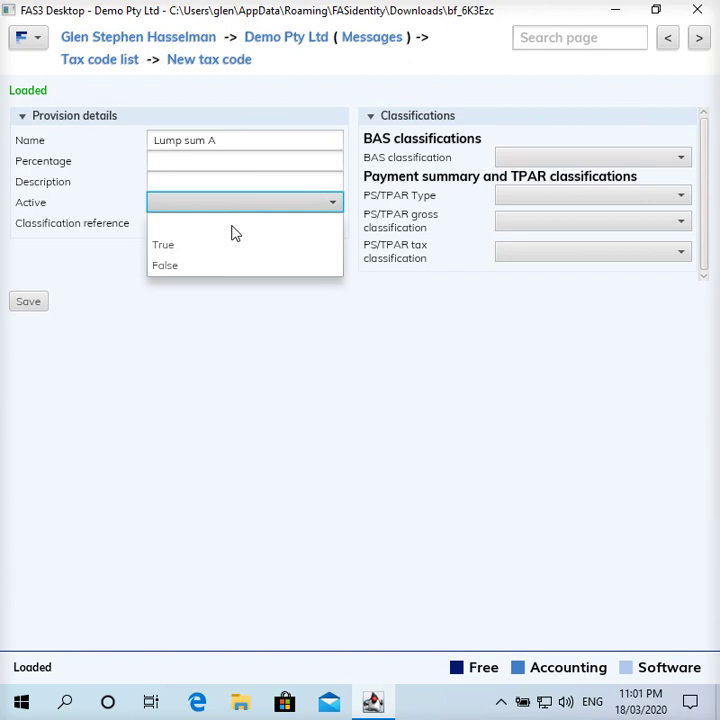
click(228, 245)
click(228, 226)
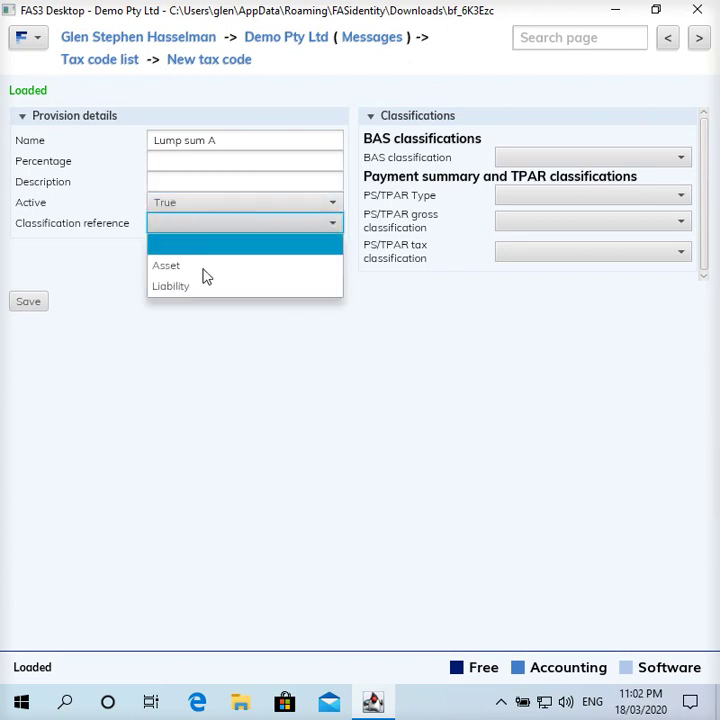
click(199, 289)
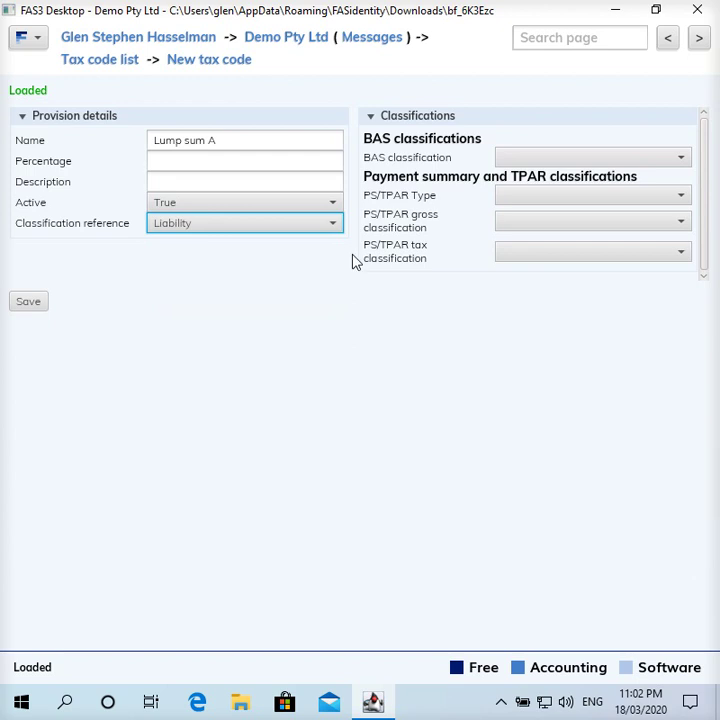
Step: Set the tax code's BAS classification to Salaries and wages
click(512, 159)
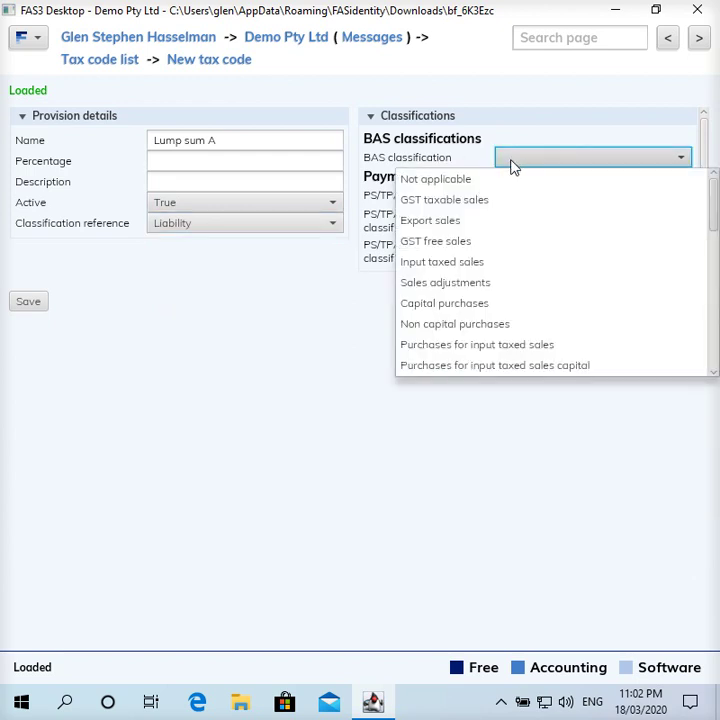
scroll(492, 233, down, 1)
scroll(492, 233, down, 1)
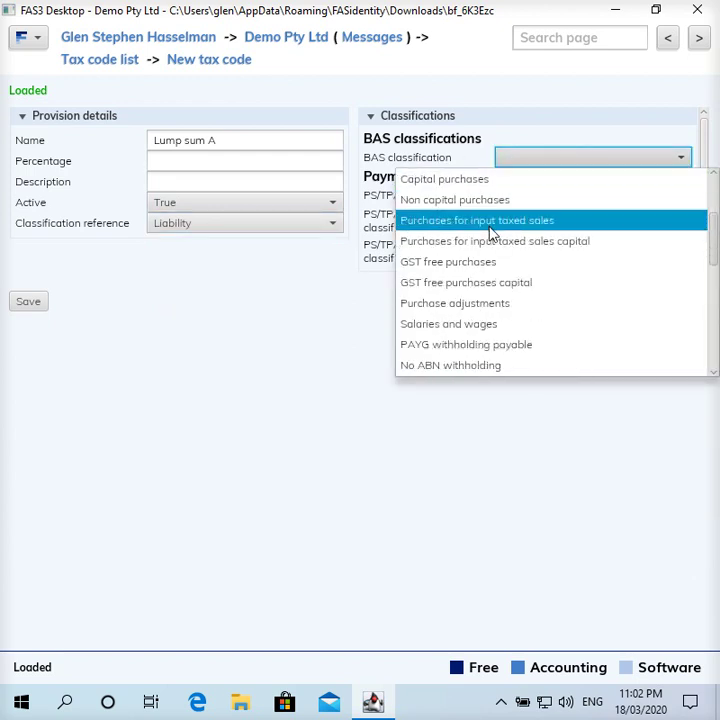
click(478, 325)
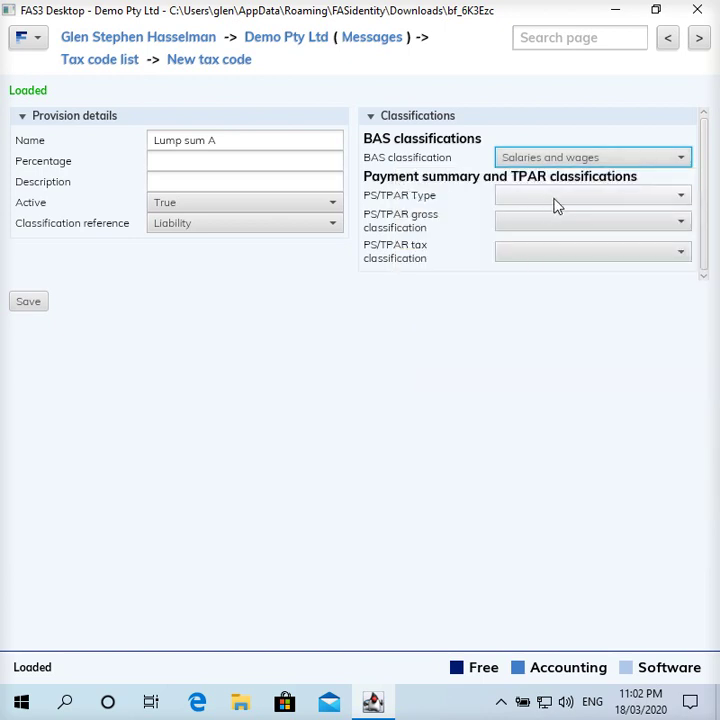
Step: Set the tax code's PS/TPAR type to Individual_Non_Business and its PS/TPAR gross classification to Lump_Sum_A
click(557, 203)
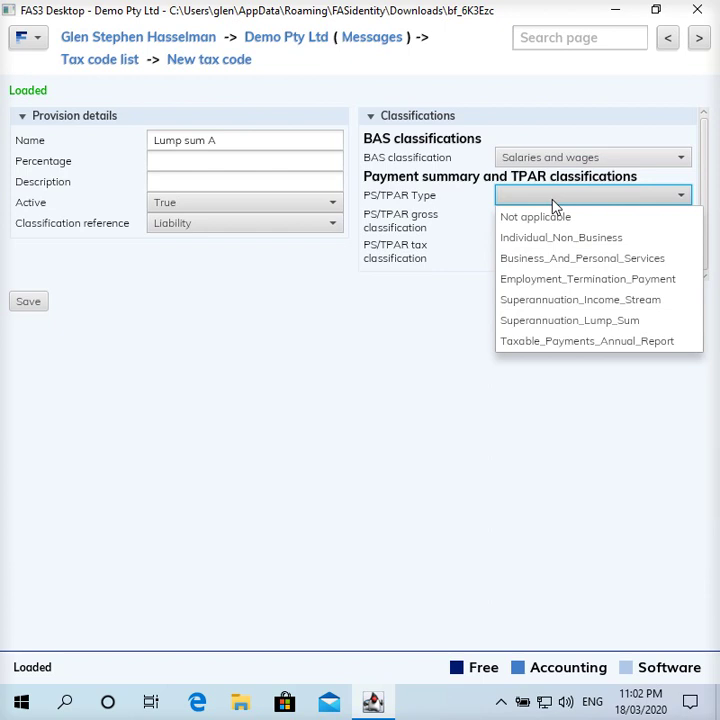
click(547, 240)
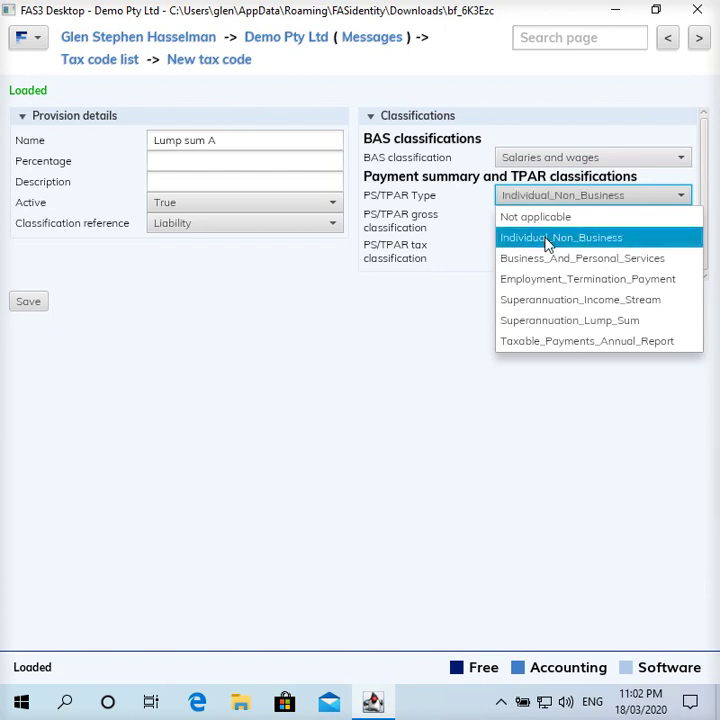
click(547, 240)
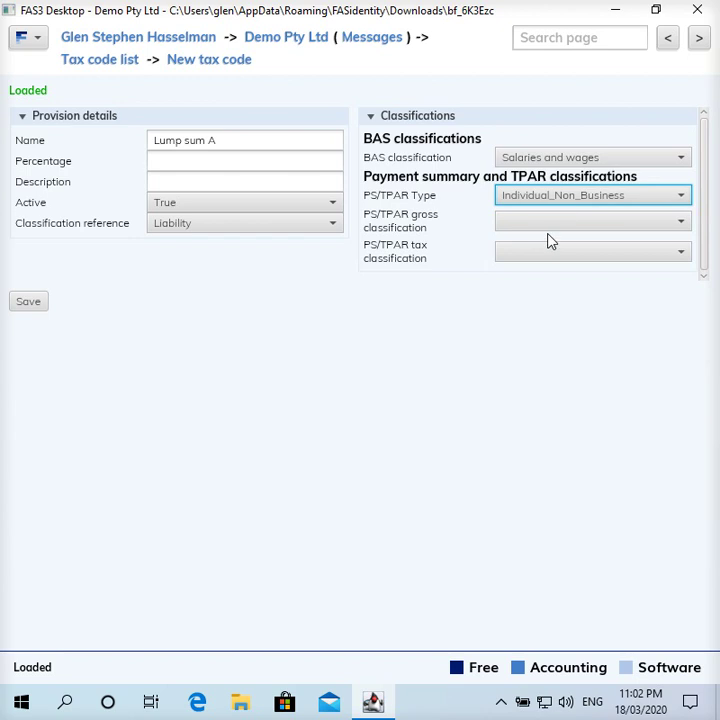
click(548, 229)
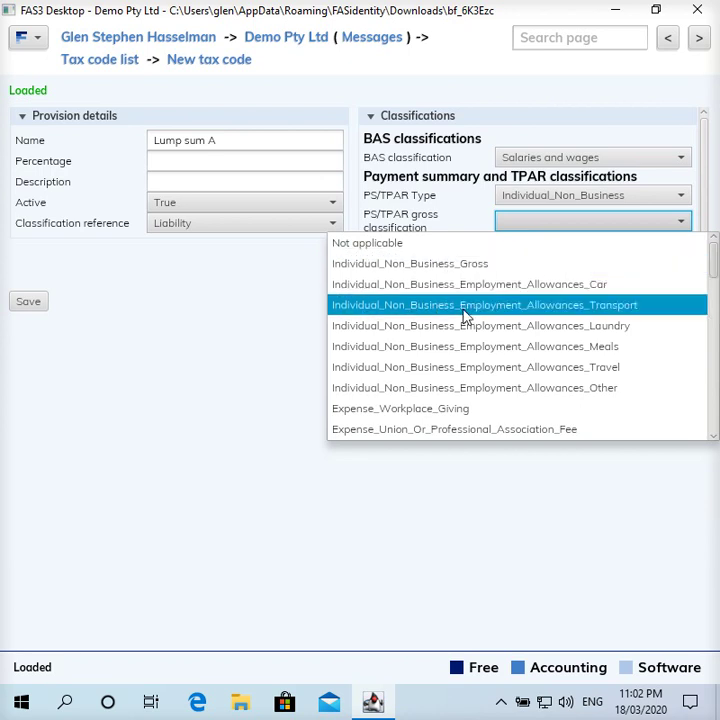
scroll(463, 316, down, 1)
scroll(463, 316, down, 1)
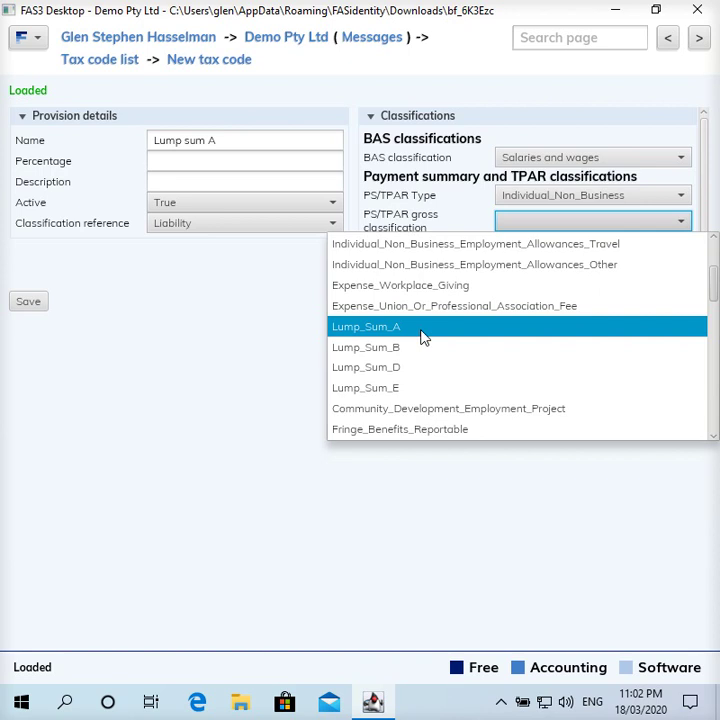
click(420, 336)
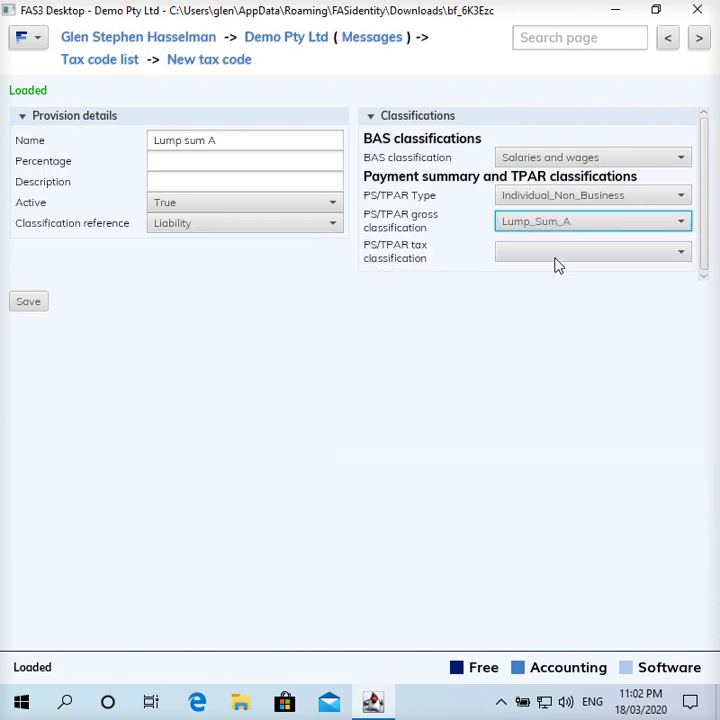
Step: Set the PS/TPAR tax classification to Not applicable and save the Lump sum A tax code
click(561, 258)
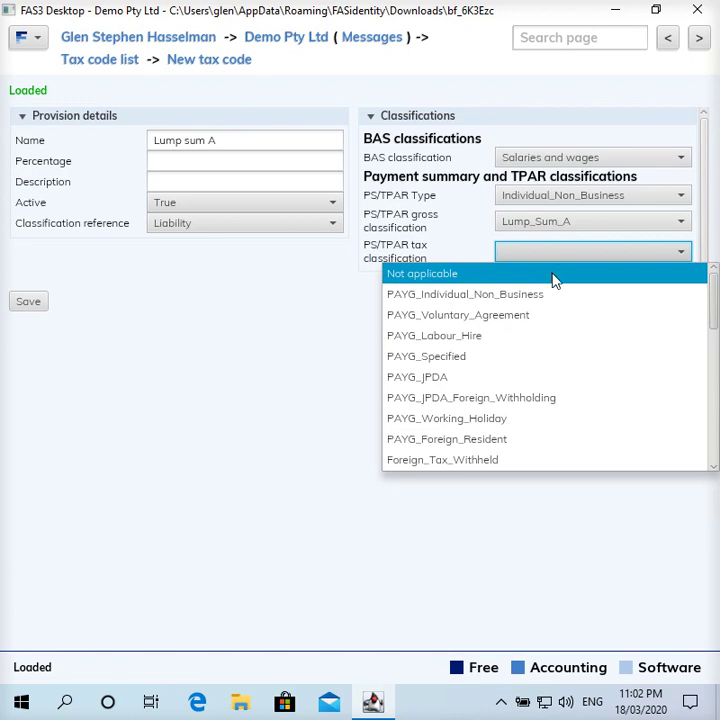
scroll(555, 314, down, 5)
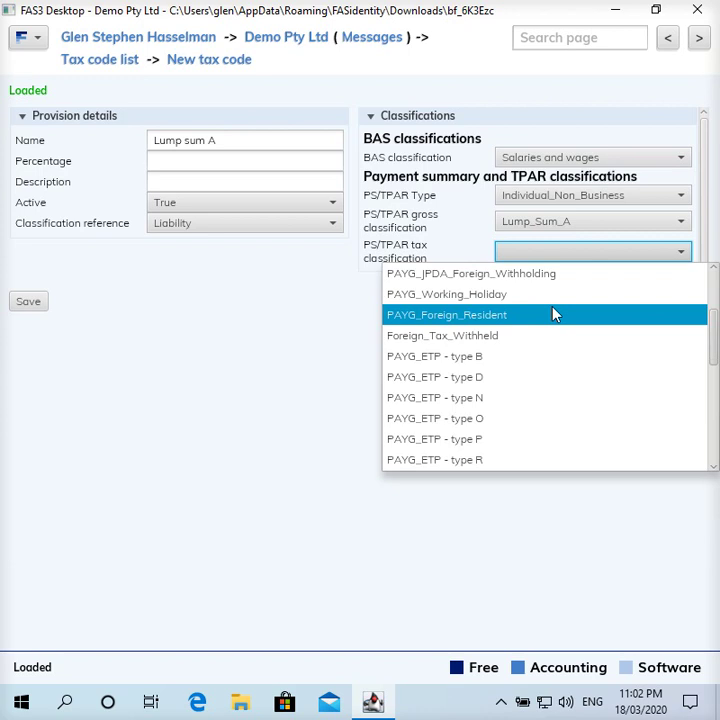
scroll(555, 314, up, 1)
scroll(554, 314, up, 1)
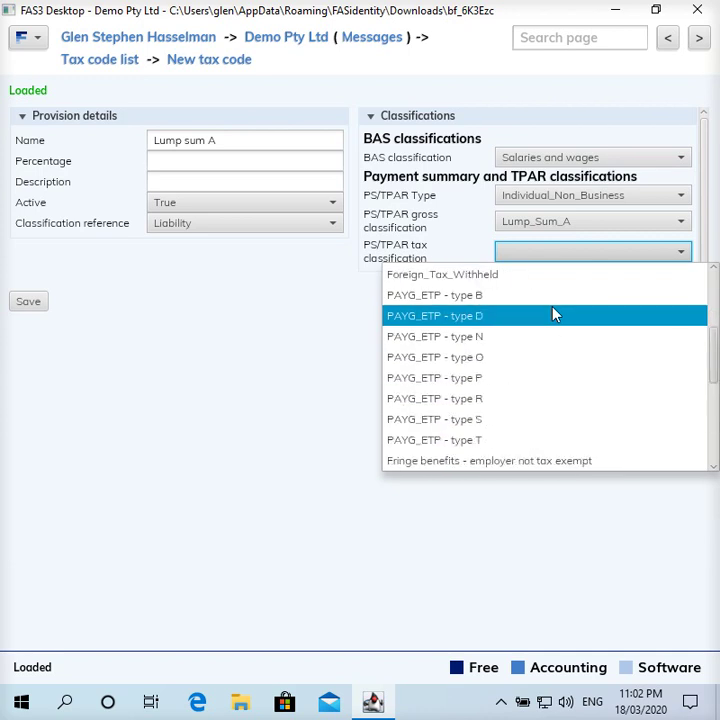
scroll(532, 386, down, 1)
scroll(532, 386, down, 4)
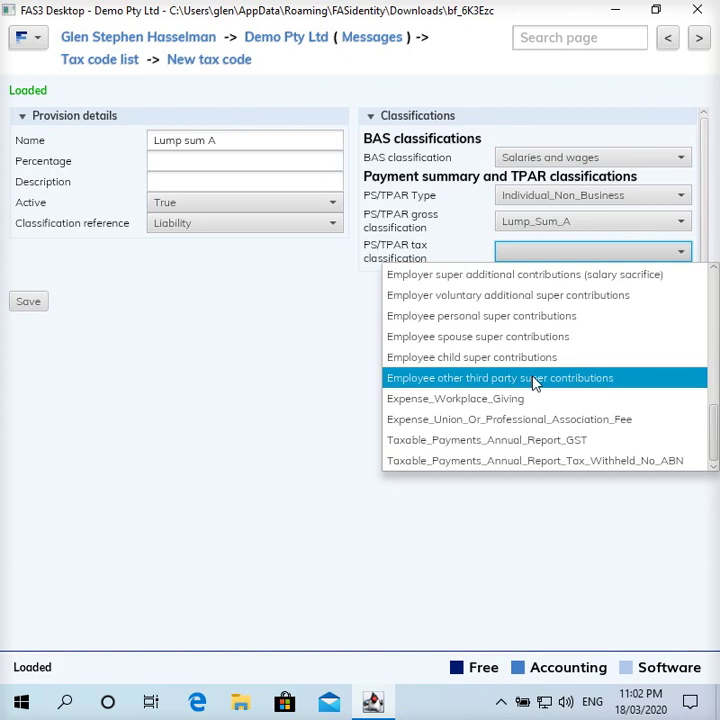
scroll(535, 385, up, 10)
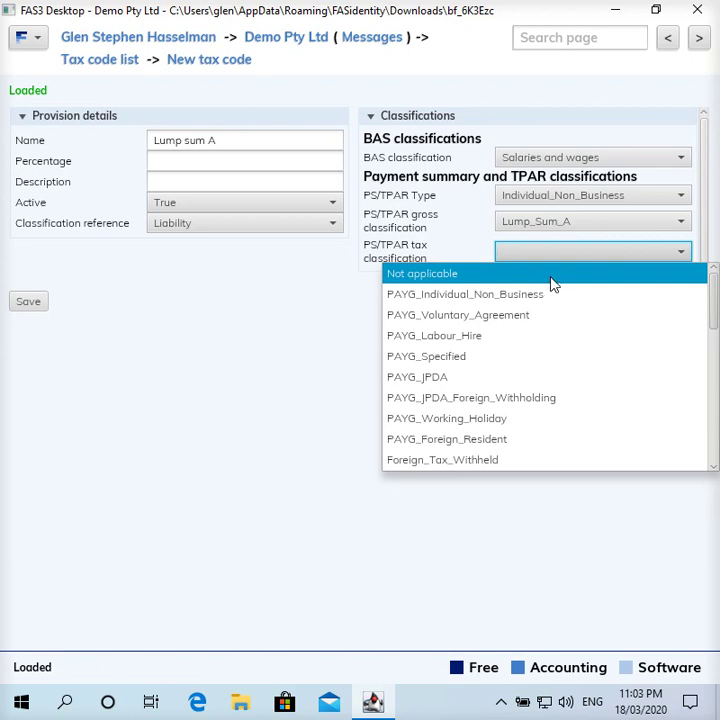
click(499, 284)
click(499, 284)
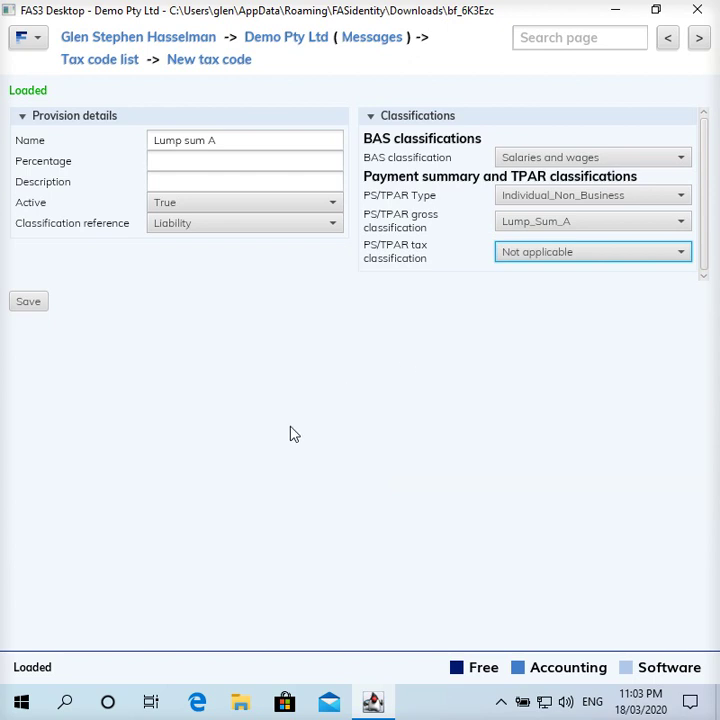
click(32, 301)
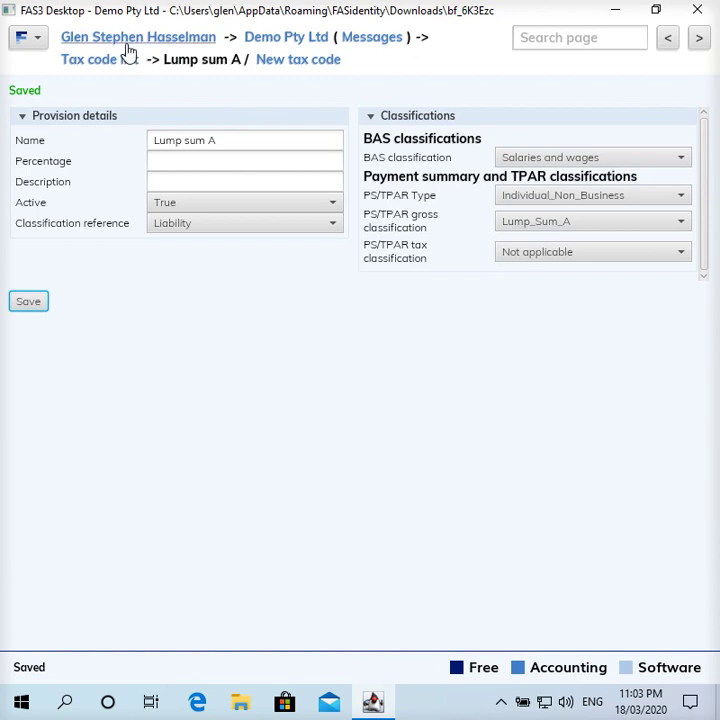
click(275, 43)
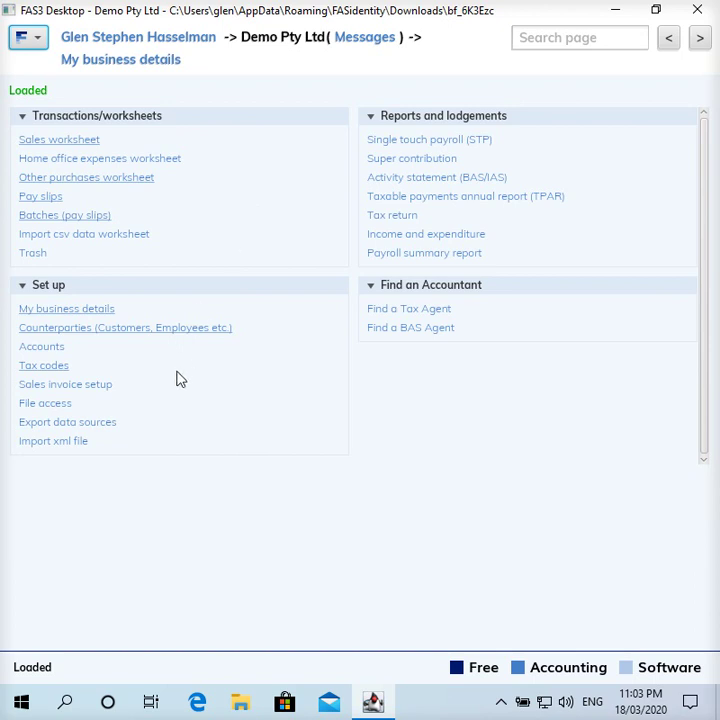
click(54, 353)
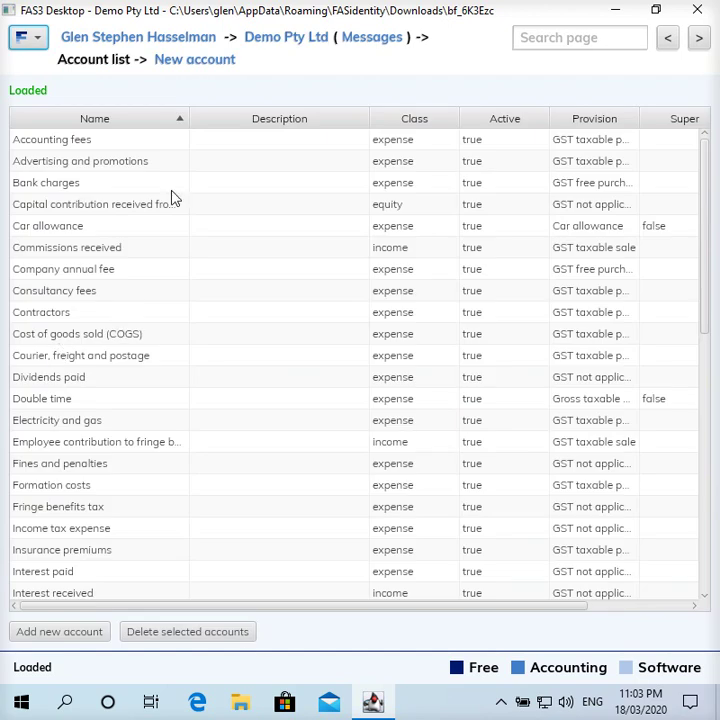
click(221, 66)
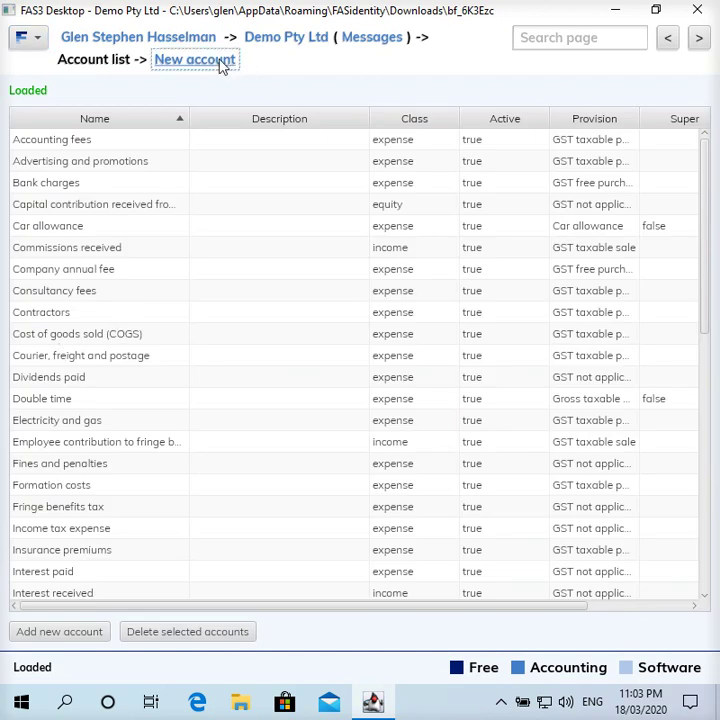
click(195, 145)
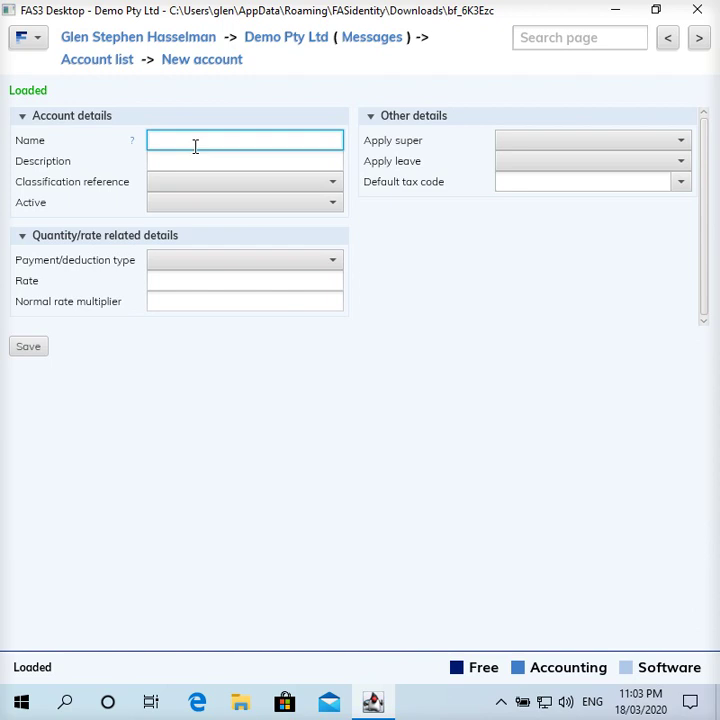
text(Lump)
key(BackSpace)
key(BackSpace)
key(BackSpace)
key(BackSpace)
key(BackSpace)
text(Unused annual leave -)
text(Genuine )
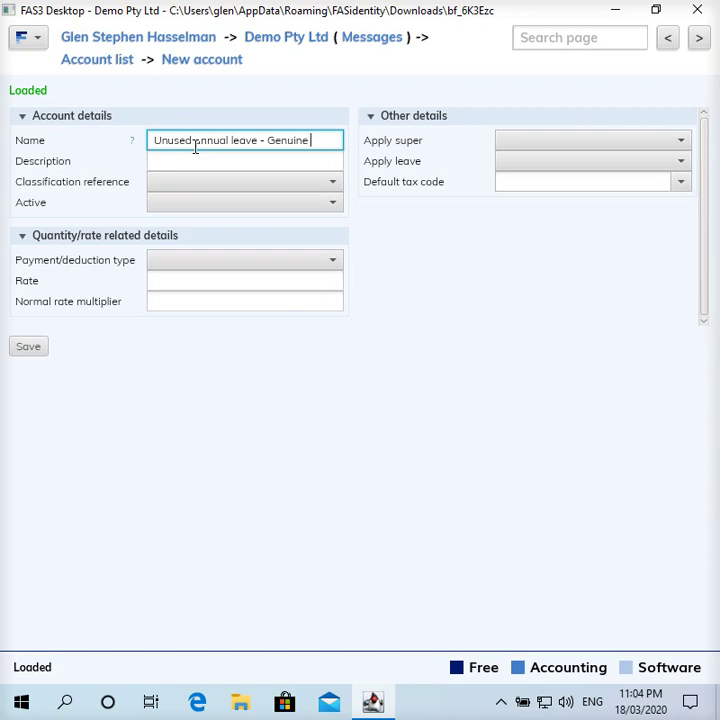
text(redundancy)
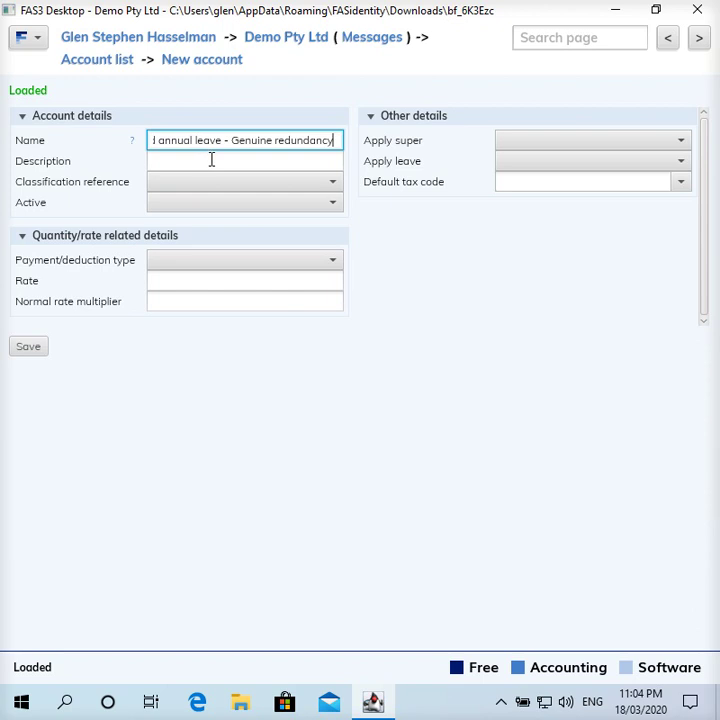
Step: Leave the new account's description blank and set its classification reference to Expense
click(211, 160)
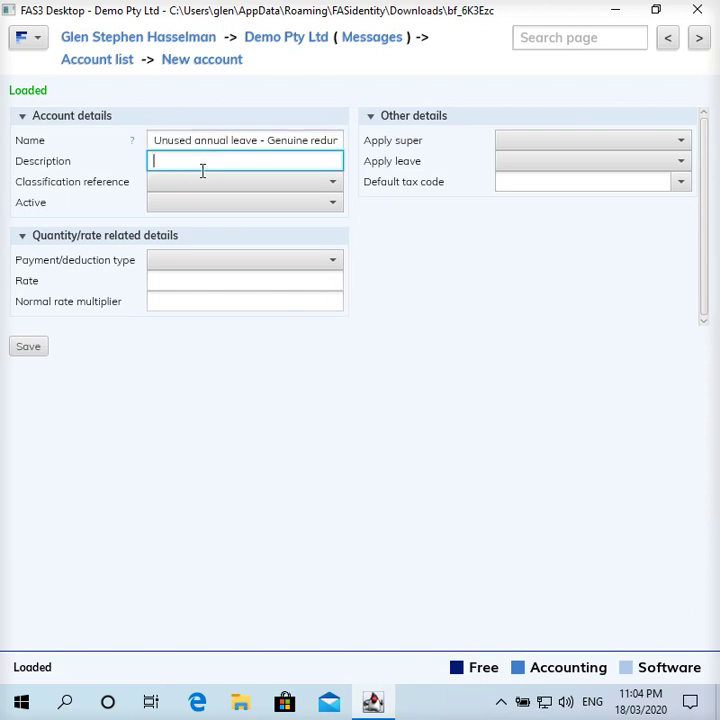
click(199, 184)
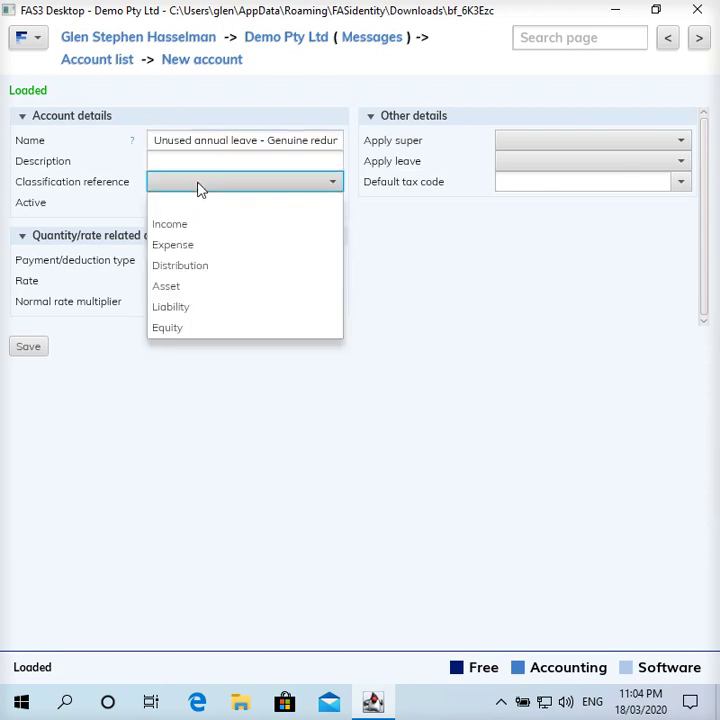
click(185, 246)
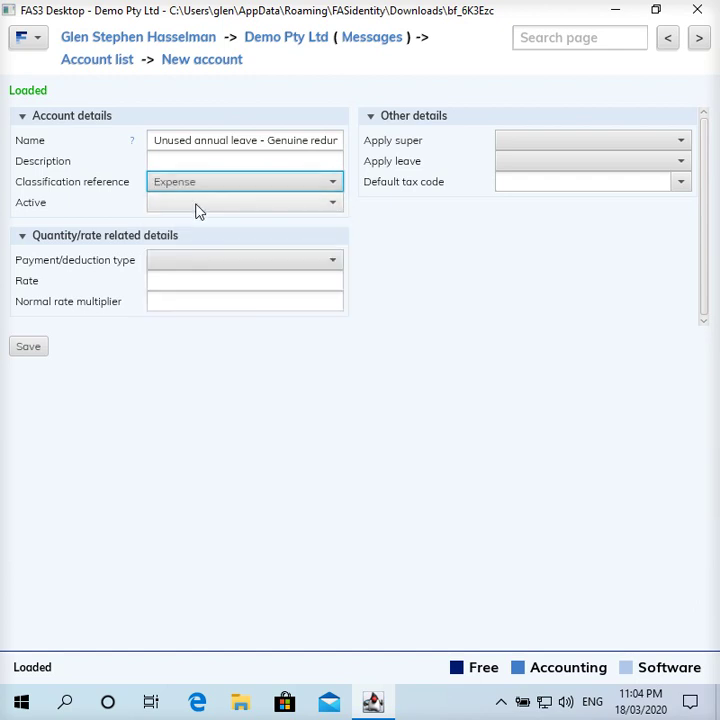
Step: Set the new account's Active option to True, and set both Apply super and Apply leave to False
click(198, 207)
click(178, 243)
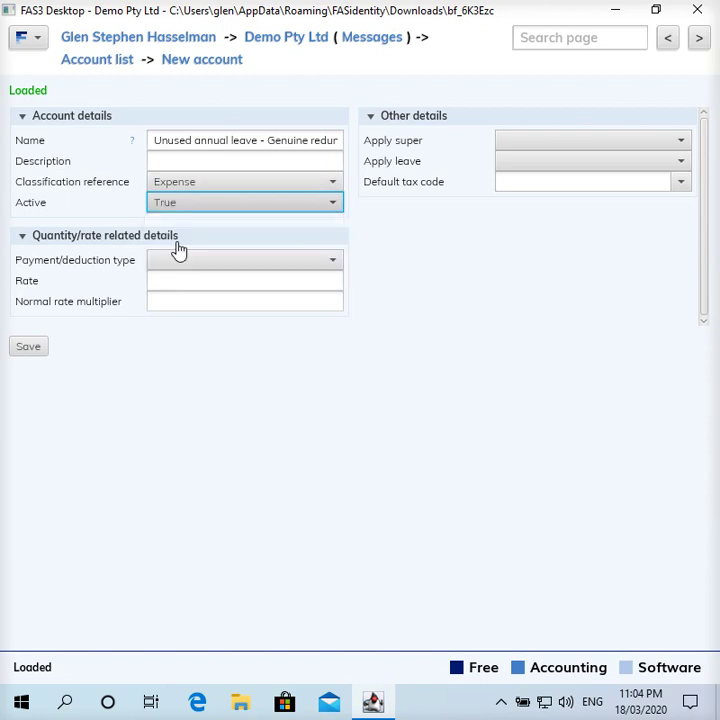
click(616, 146)
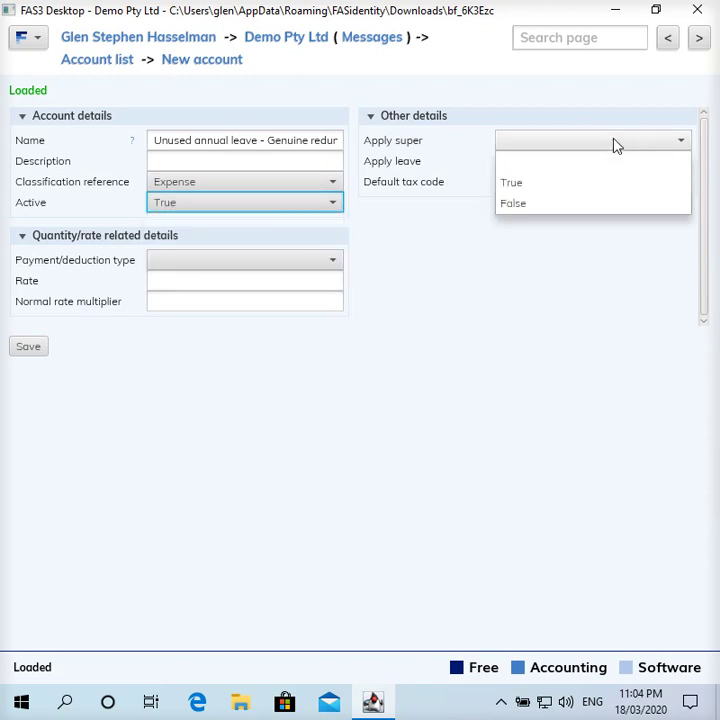
click(574, 205)
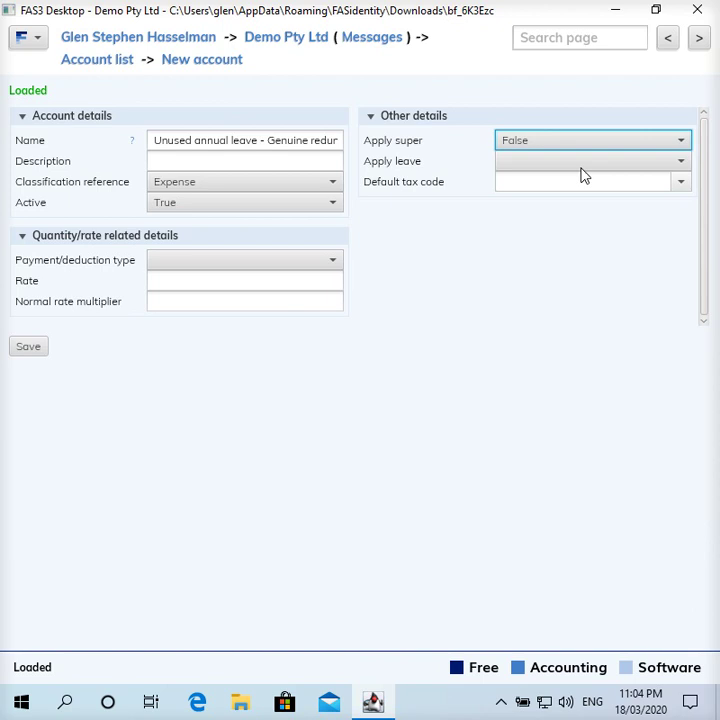
click(586, 165)
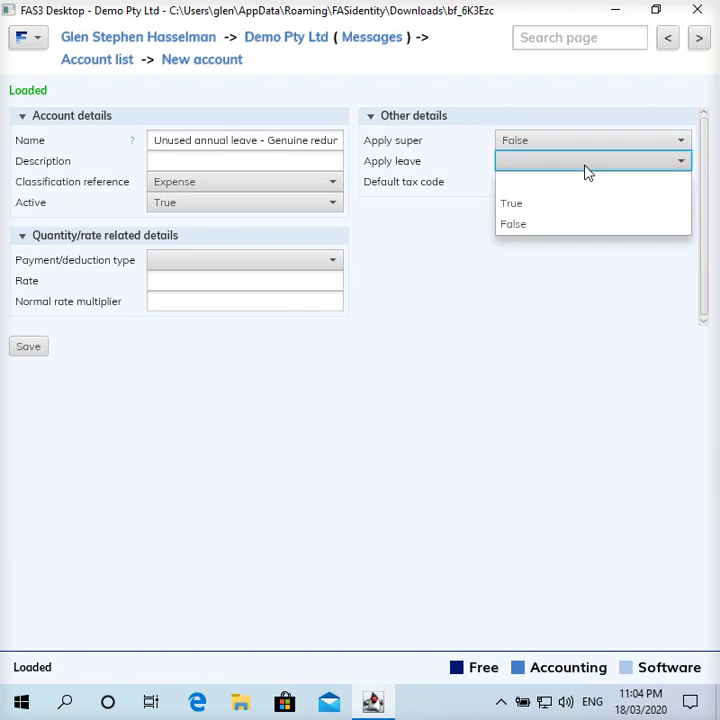
click(567, 229)
click(566, 228)
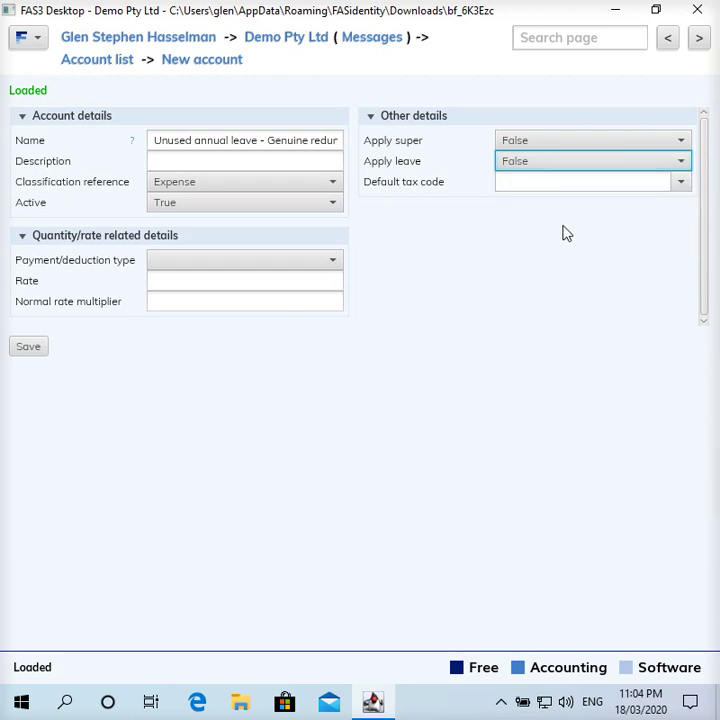
Step: Set the new account's default tax code to Lump sum A
click(613, 183)
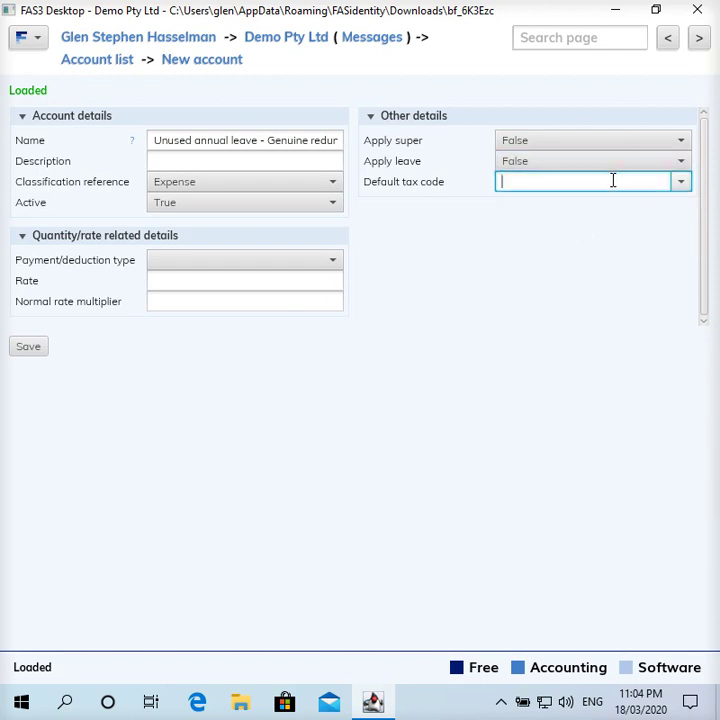
text(lump)
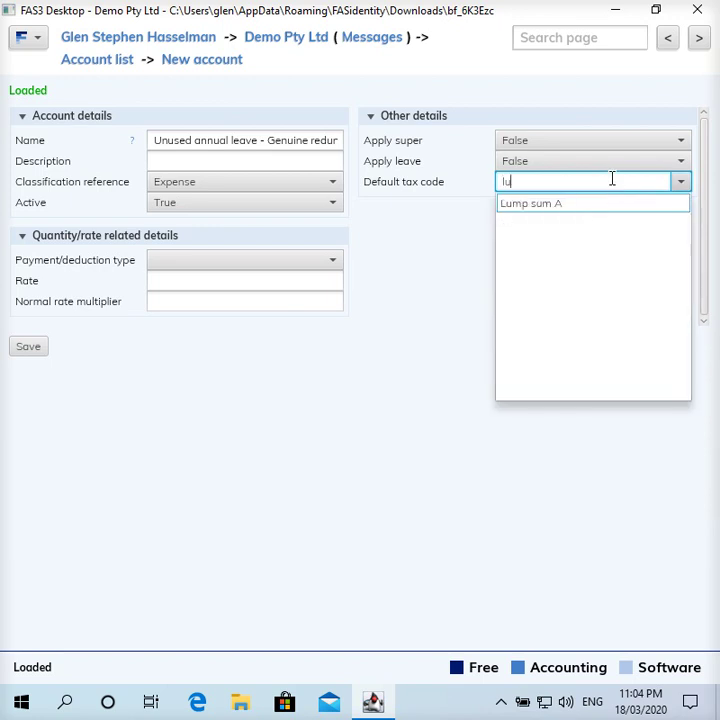
click(574, 207)
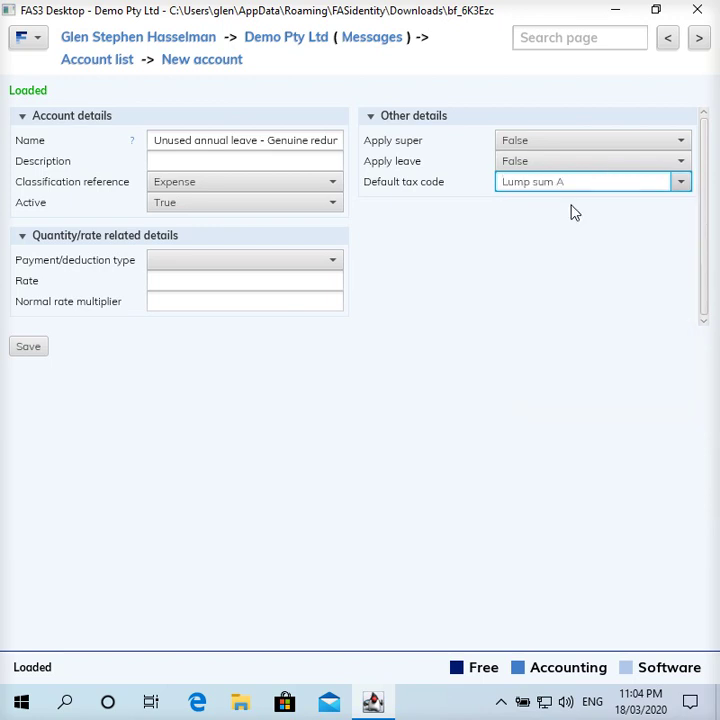
Step: Set the payment/deduction type to Earnings (incl. leave taken) and the normal rate multiplier to 1, and save the account
click(292, 264)
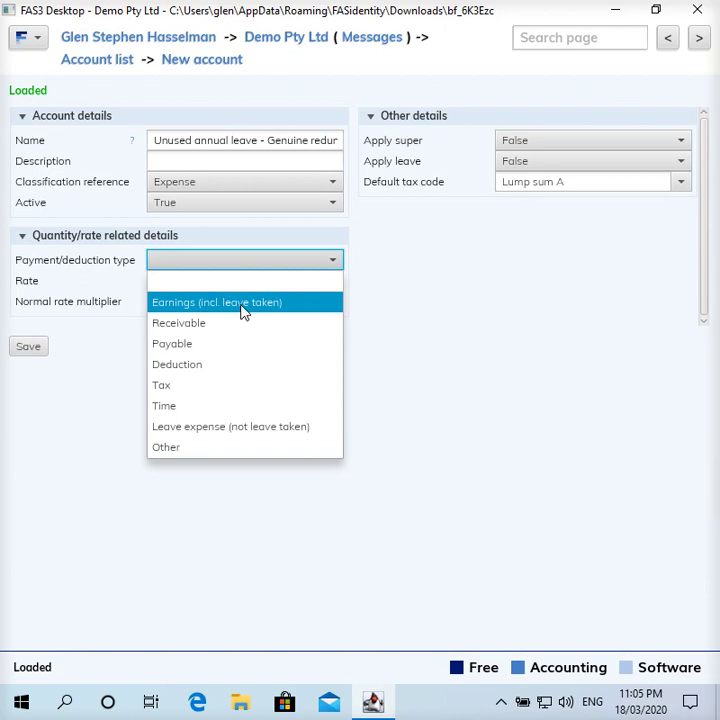
click(242, 304)
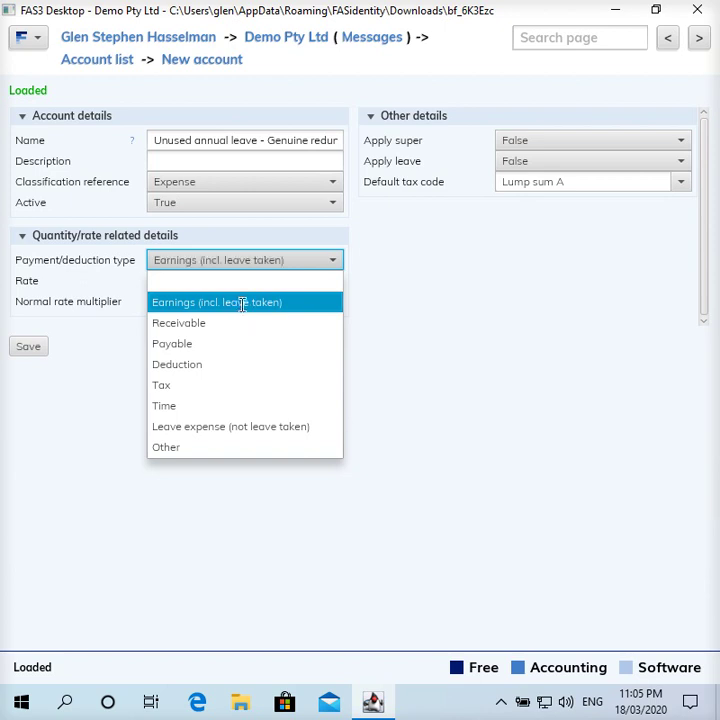
click(242, 304)
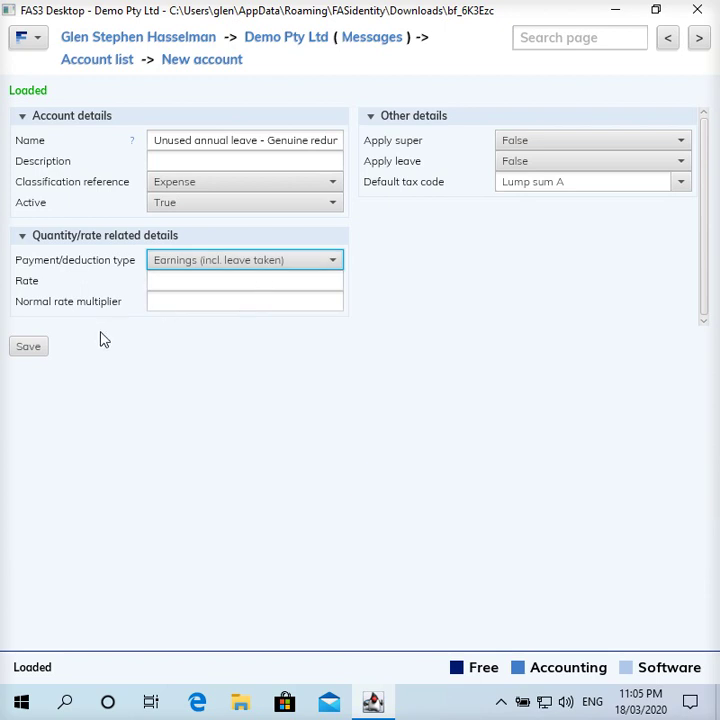
click(195, 297)
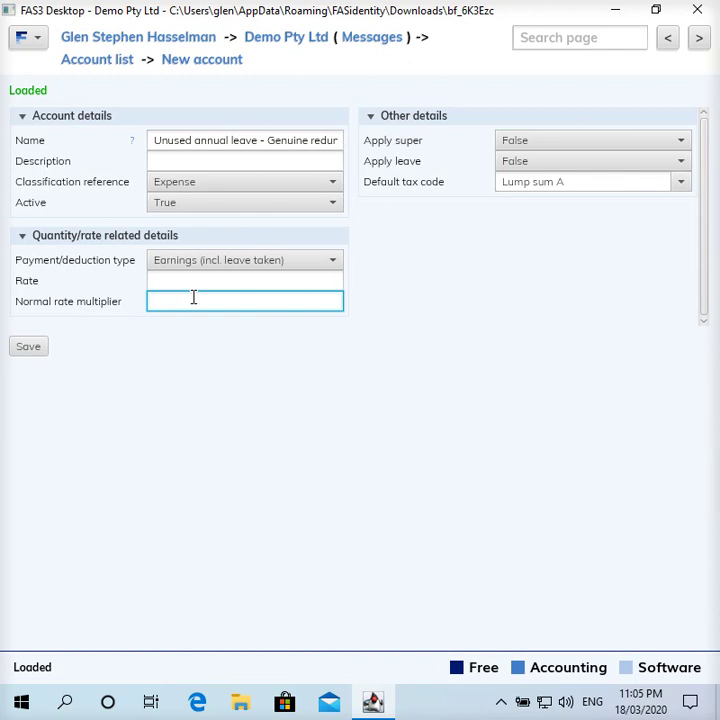
text(1)
click(30, 347)
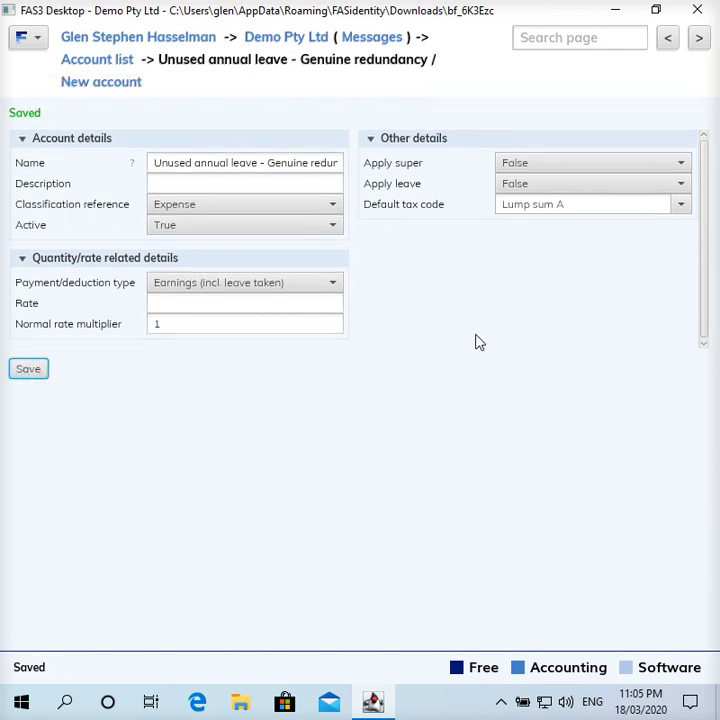
Step: From Demo Pty Ltd's pay slip batch list, start a new batch with the description "February 2020"
click(317, 44)
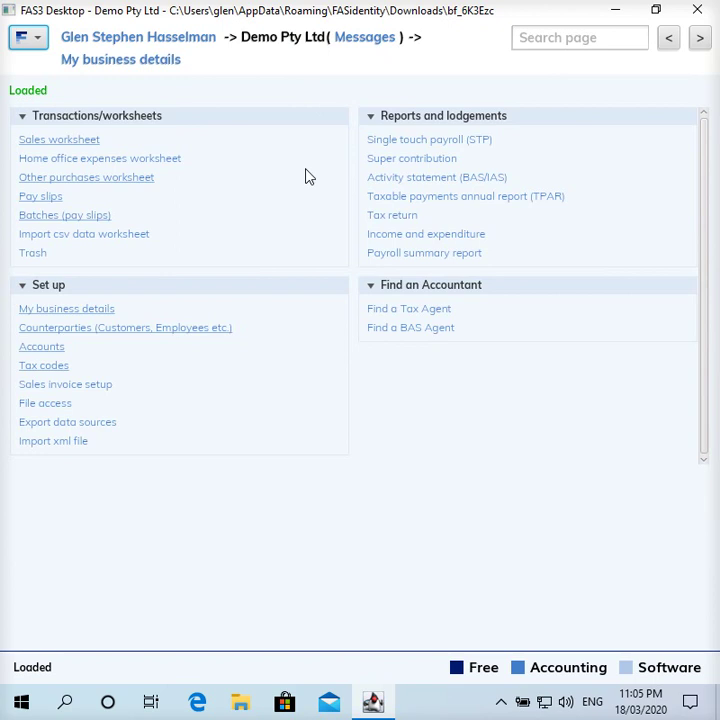
click(104, 216)
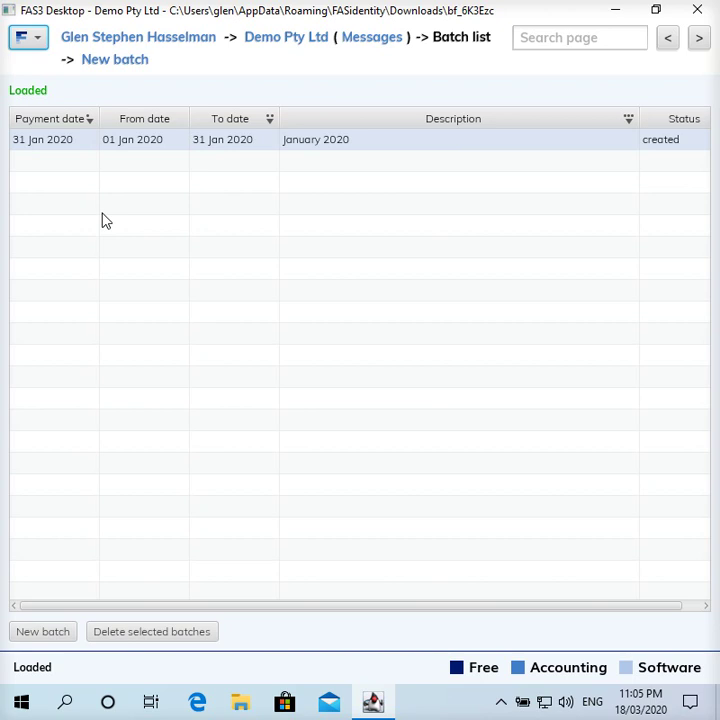
click(33, 636)
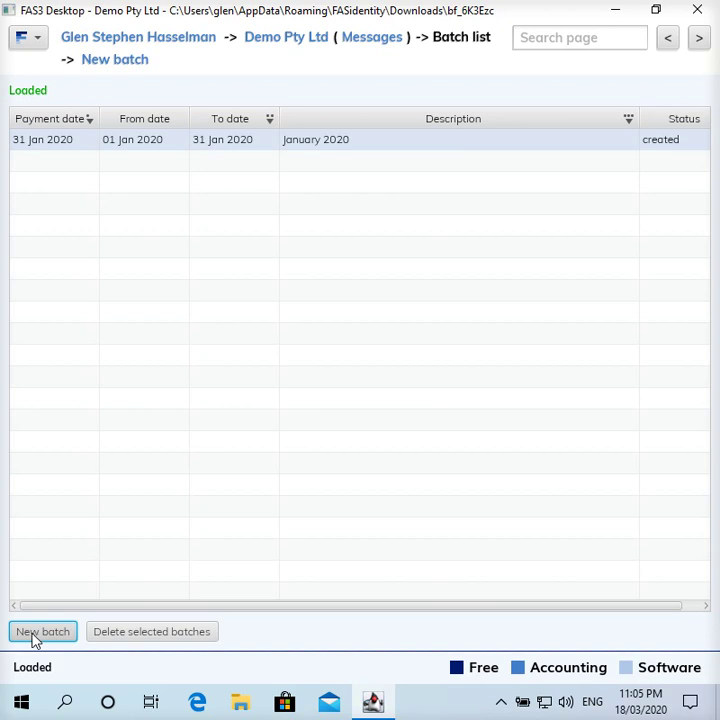
click(33, 637)
click(174, 137)
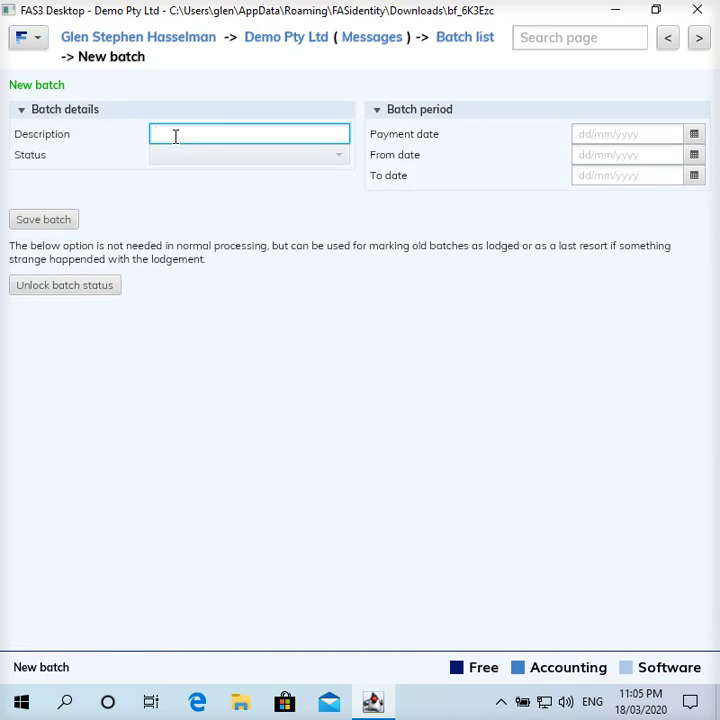
text(February 2020)
Step: Set the batch's payment date to 29 Feb 2020 and its period from 01 Feb 2020 to 29 Feb 2020, and save it
click(607, 135)
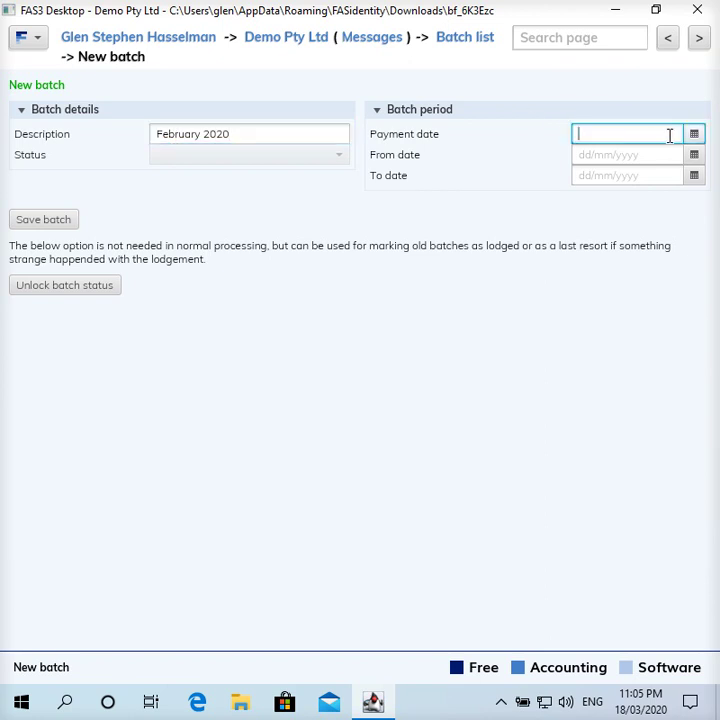
click(693, 135)
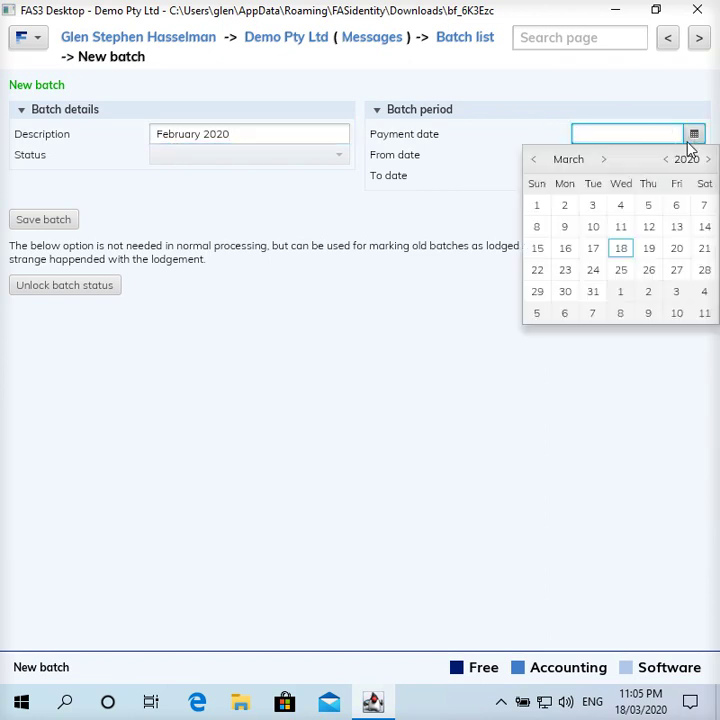
click(534, 160)
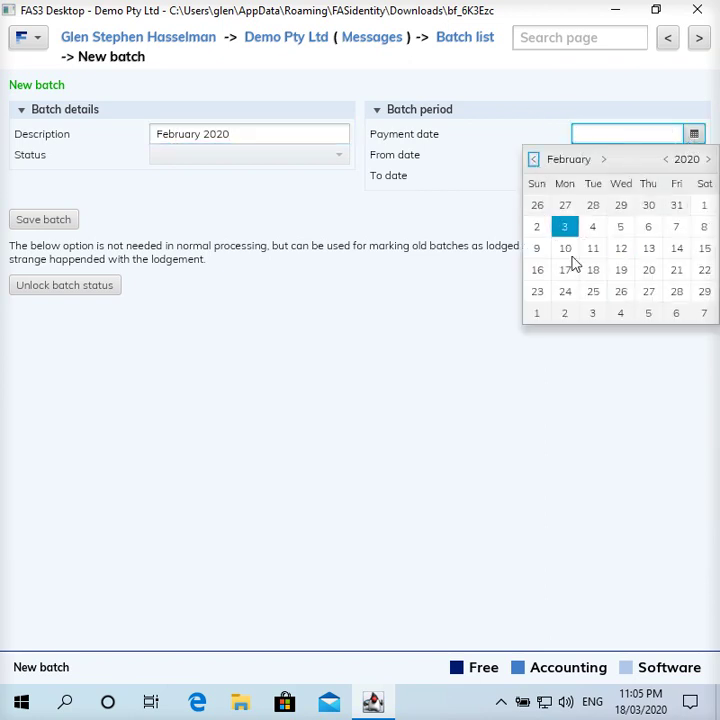
click(704, 291)
click(692, 158)
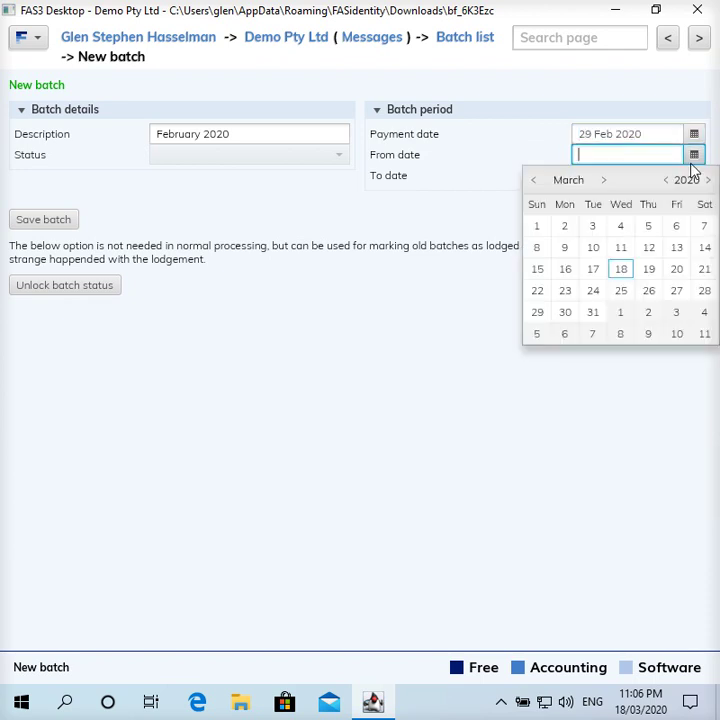
click(535, 180)
click(701, 227)
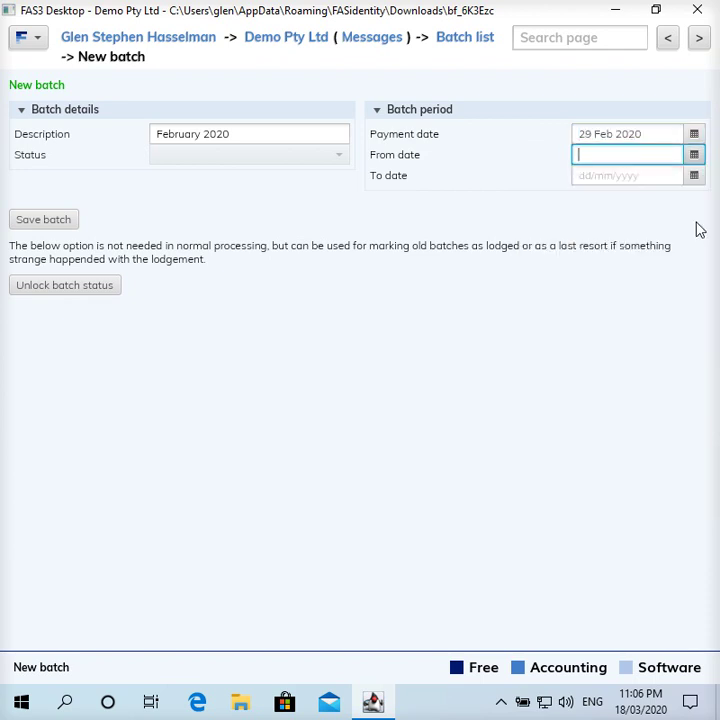
click(693, 175)
click(534, 201)
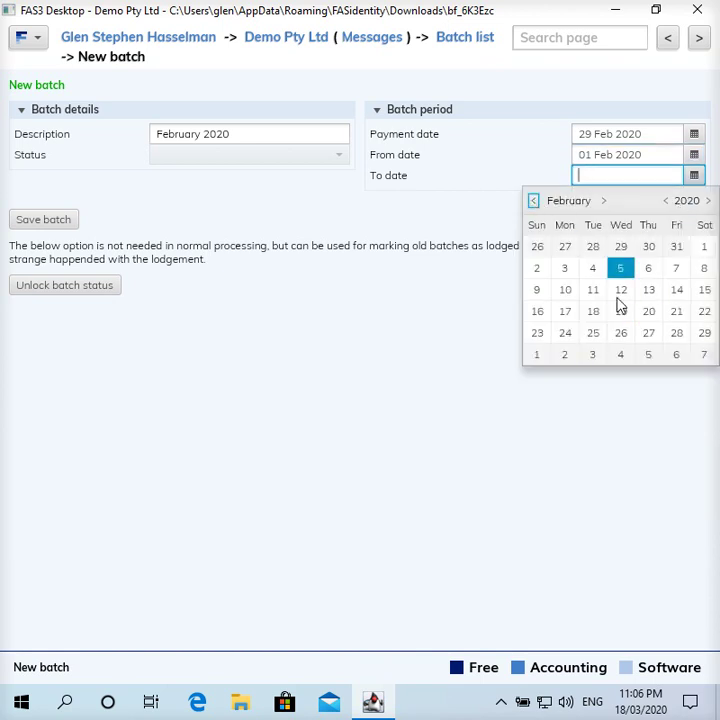
click(702, 333)
click(67, 221)
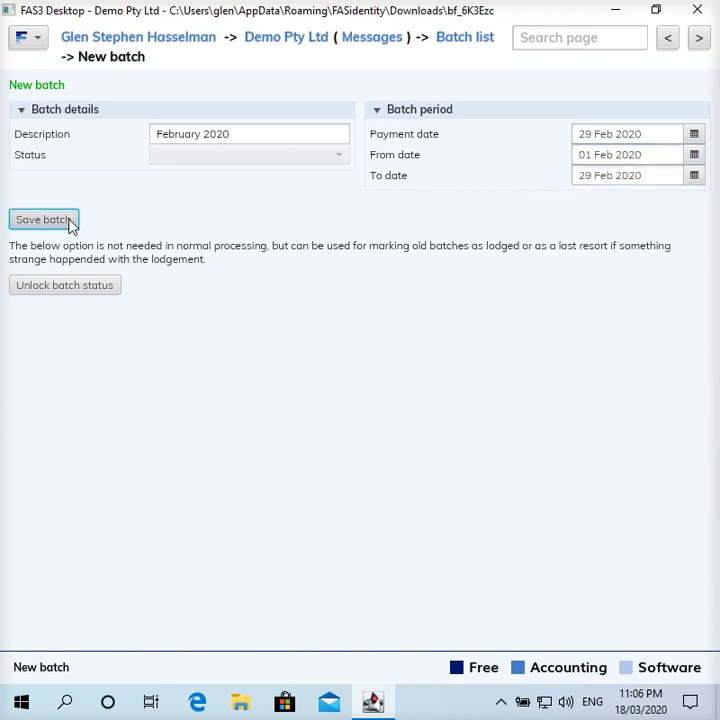
Step: From the February 2020 batch's transactions, create a new pay slip with the demo employee as counterparty
click(251, 64)
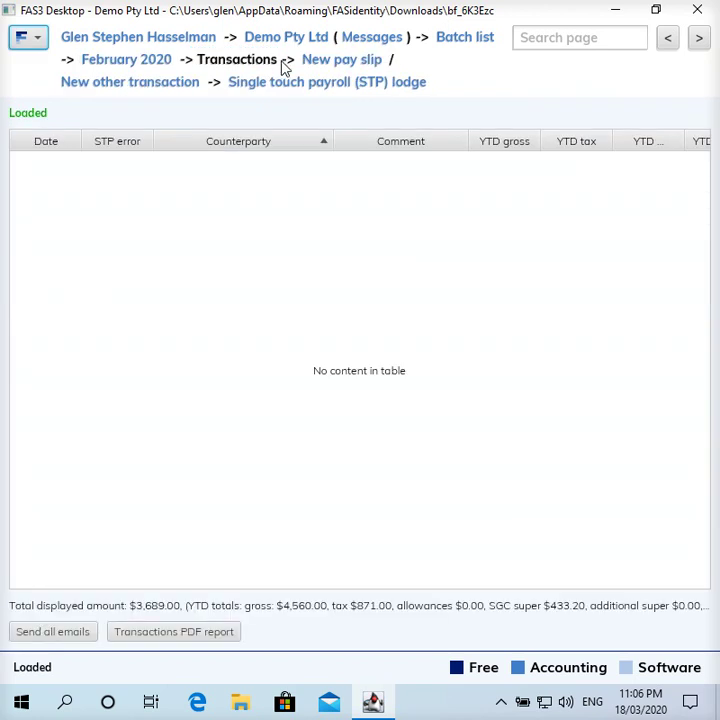
click(336, 61)
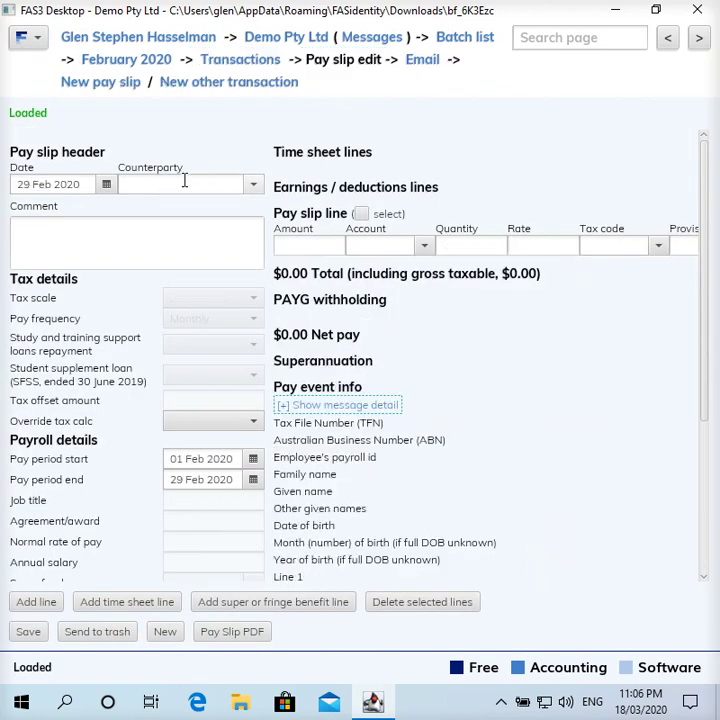
click(184, 182)
text(dem)
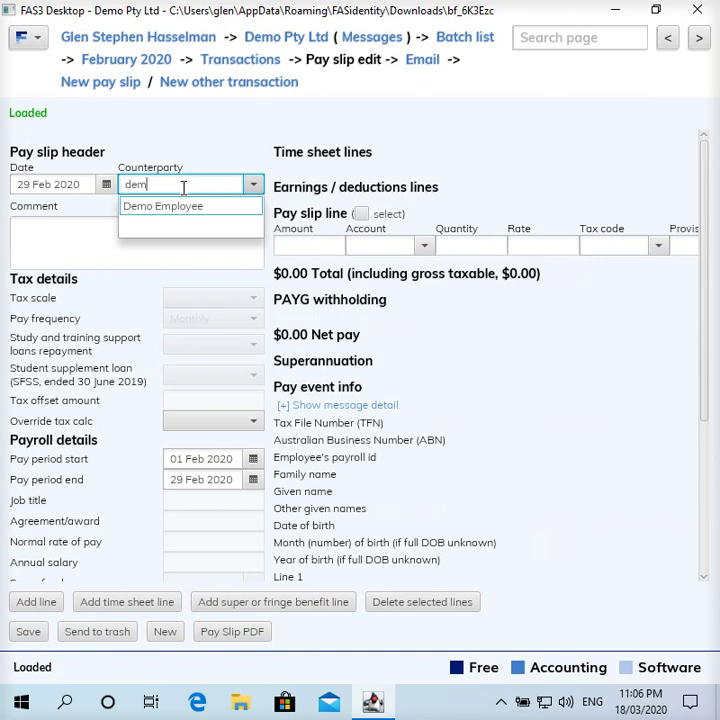
click(182, 206)
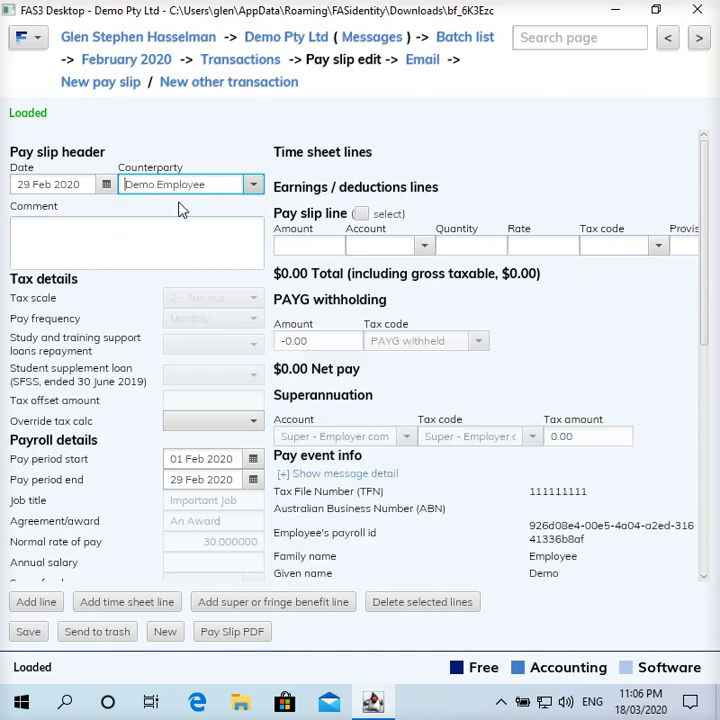
Step: Fill in the first pay slip line with the Normal time account and a quantity of 100
scroll(362, 225, down, 1)
click(366, 215)
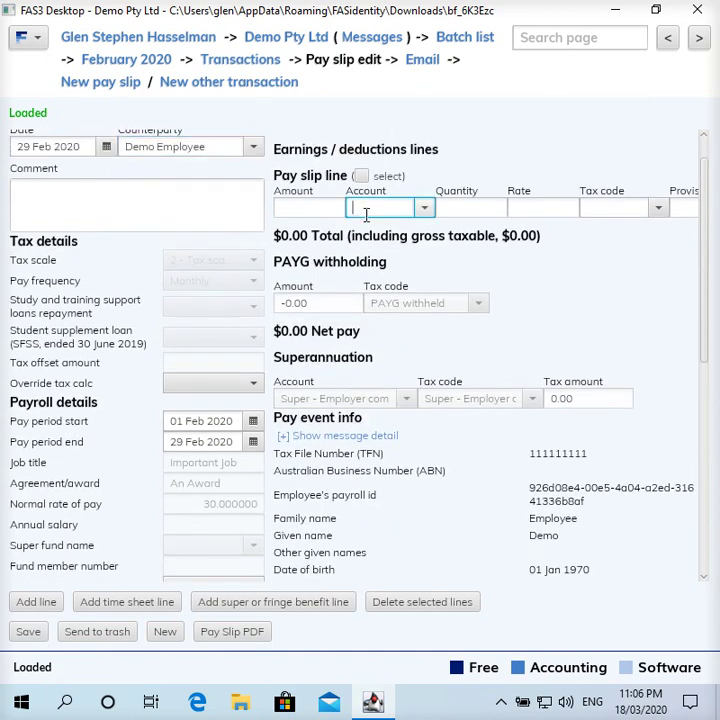
text(nor)
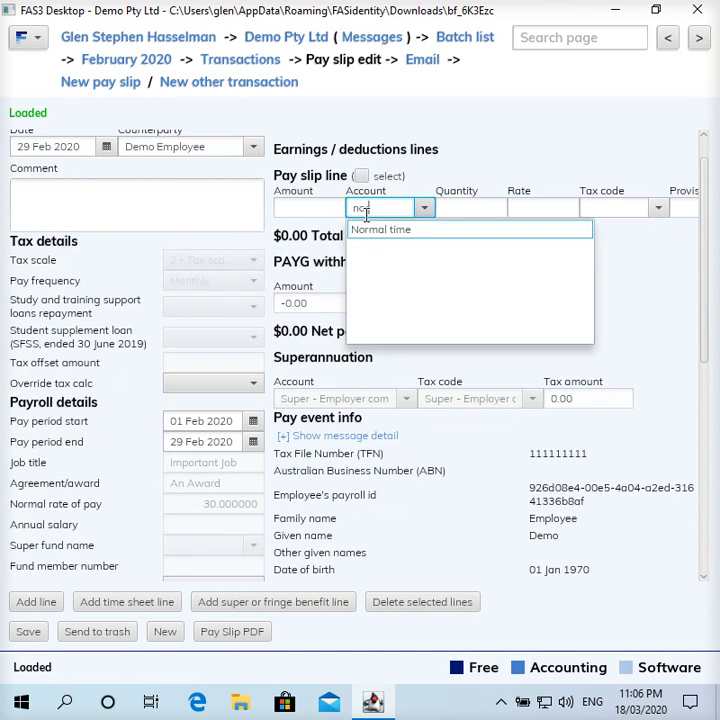
click(377, 229)
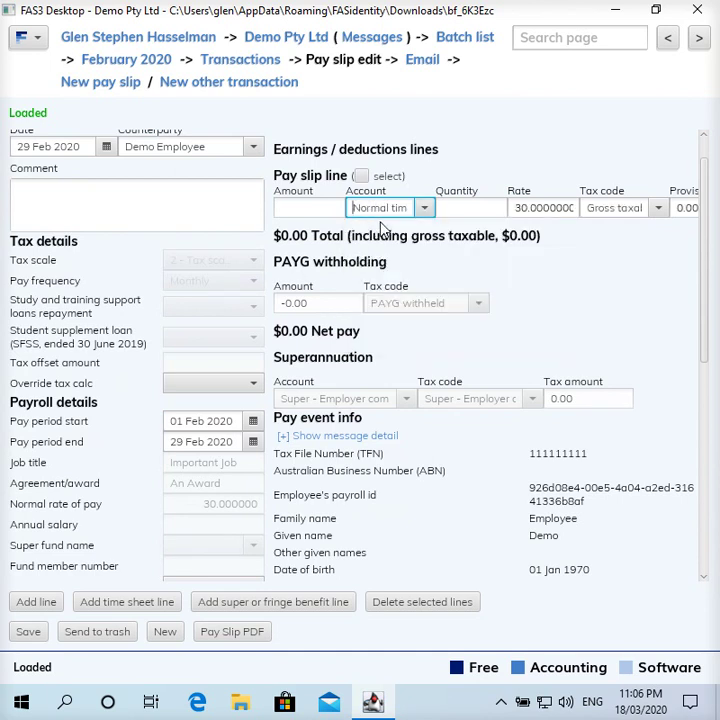
click(469, 207)
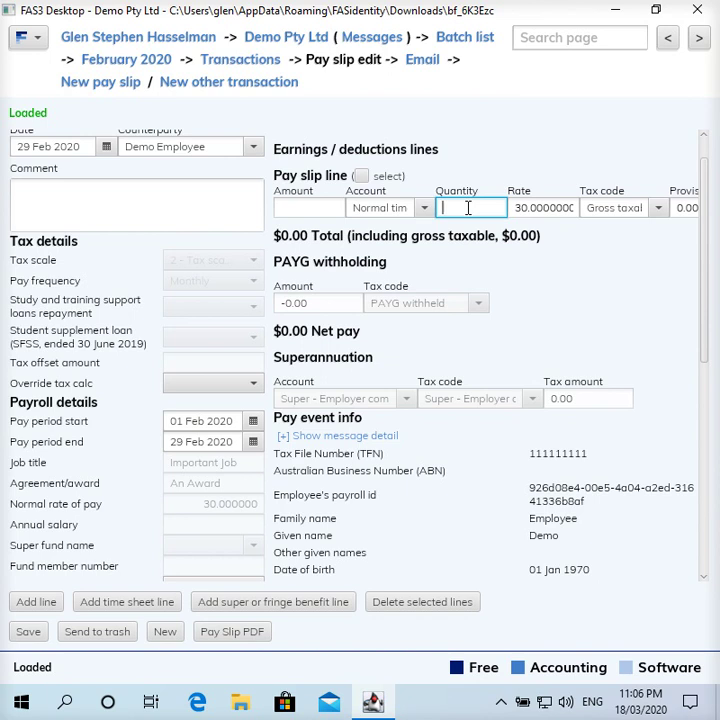
text(100)
key(Tab)
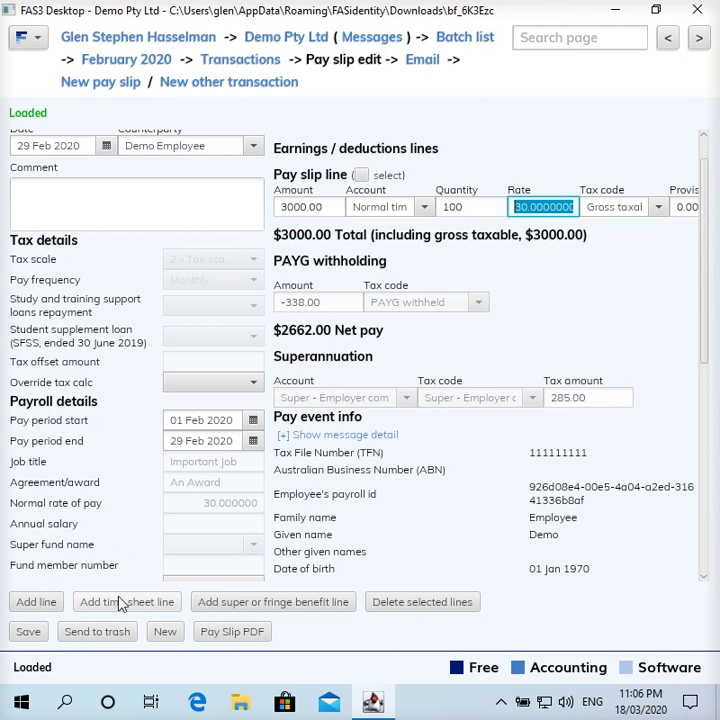
Step: Add a second pay slip line with the Unused annual leave - Genuine redundancy account and a quantity of 20
click(53, 604)
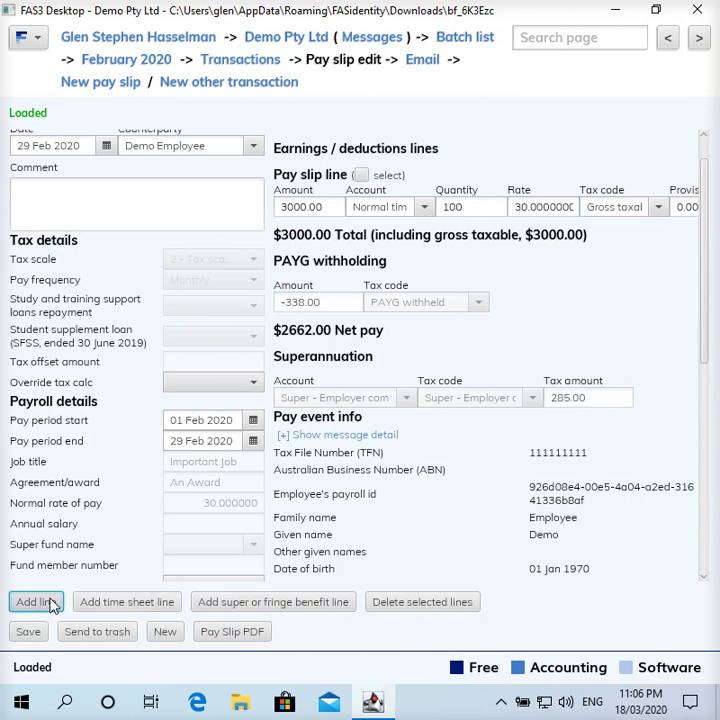
click(367, 264)
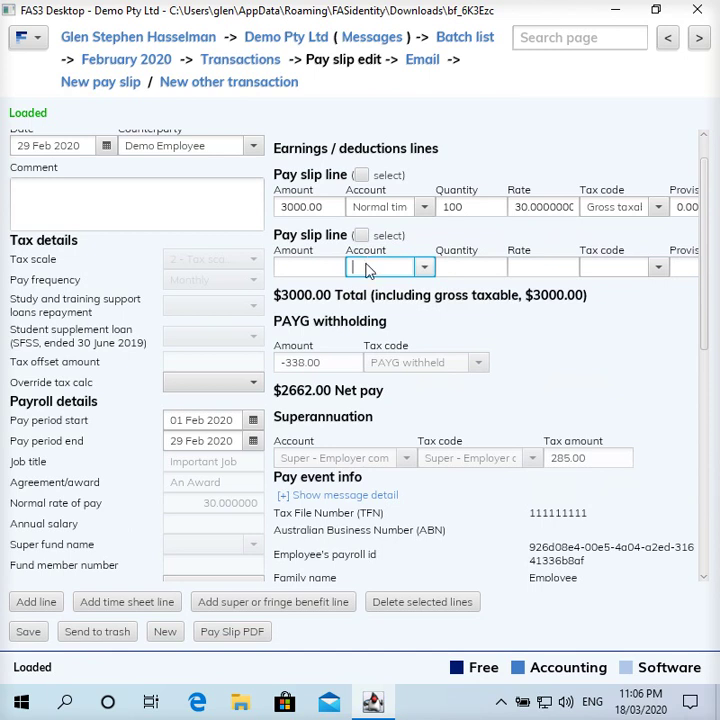
text(ann)
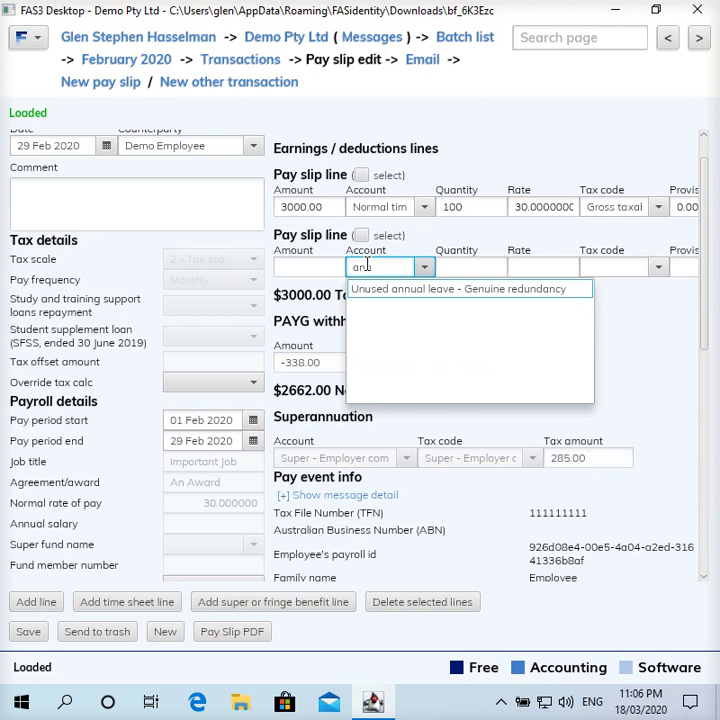
key(Return)
key(Tab)
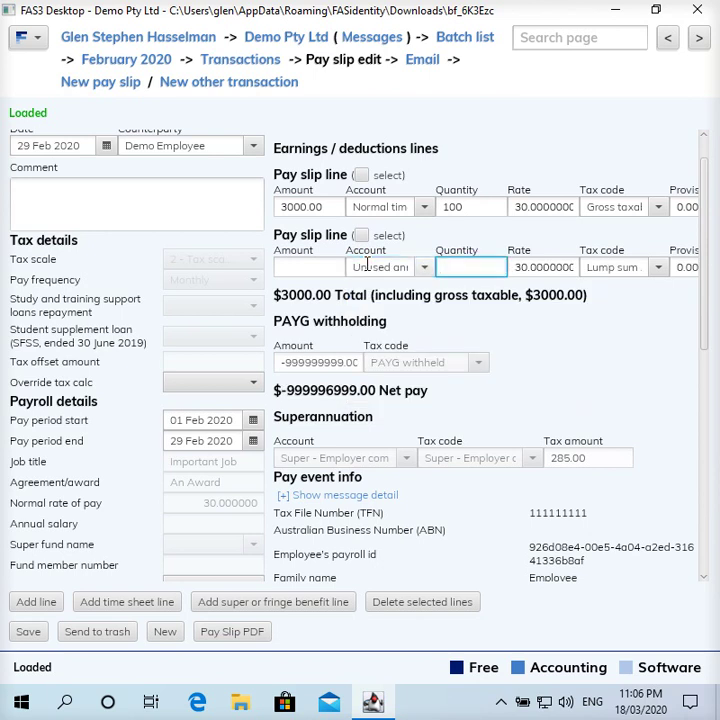
text(20)
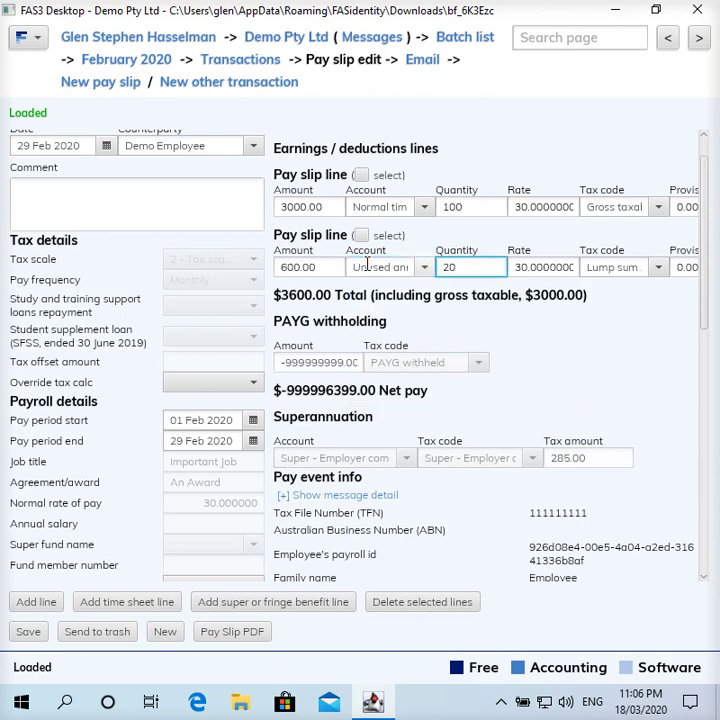
key(Tab)
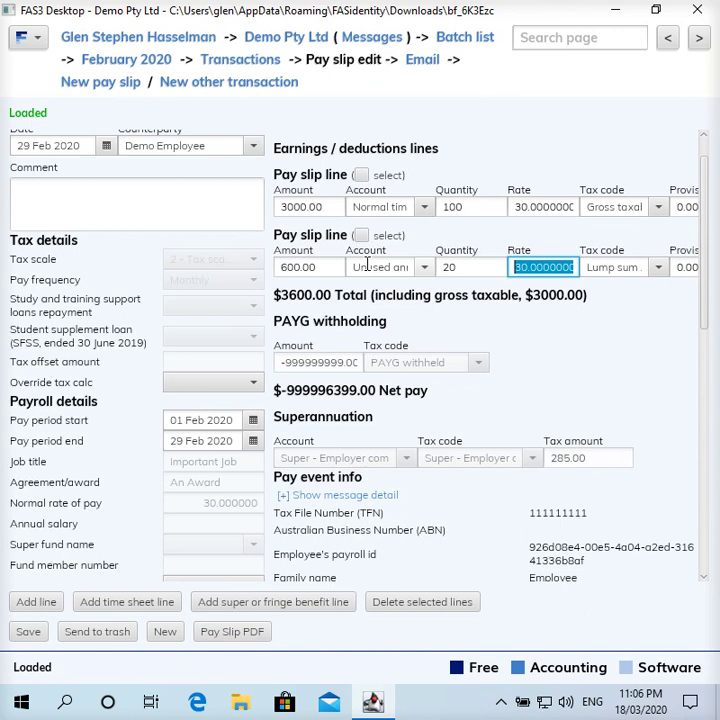
Step: Set Override tax calc to Yes and enter a PAYG withholding amount of -1200
click(243, 386)
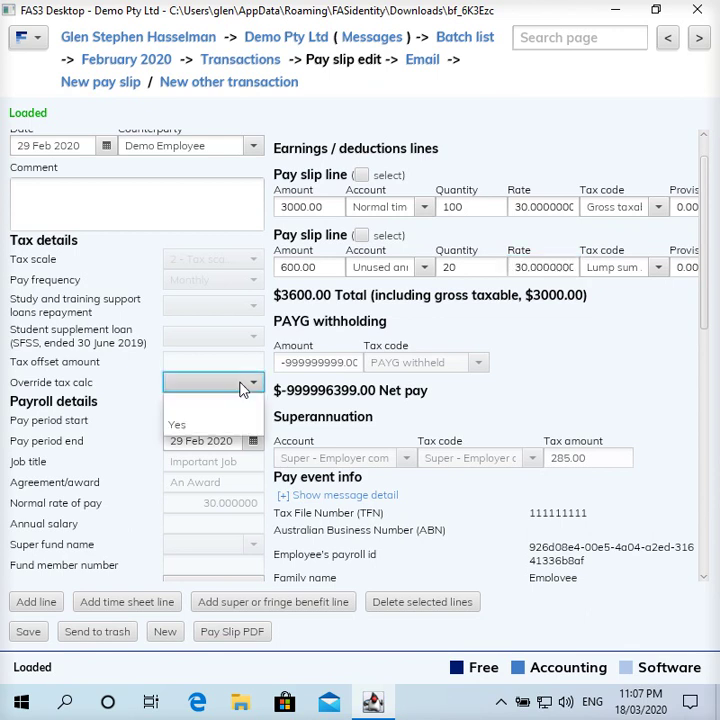
click(187, 426)
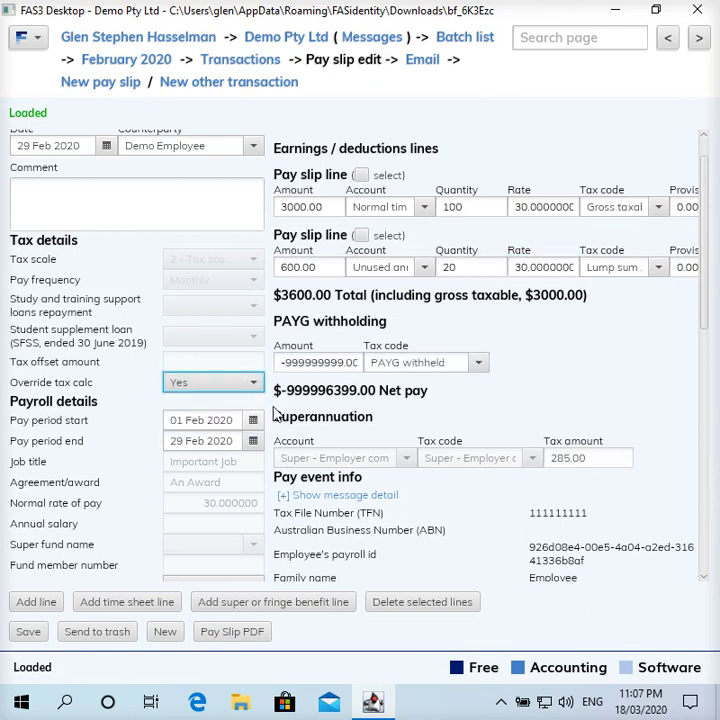
click(290, 364)
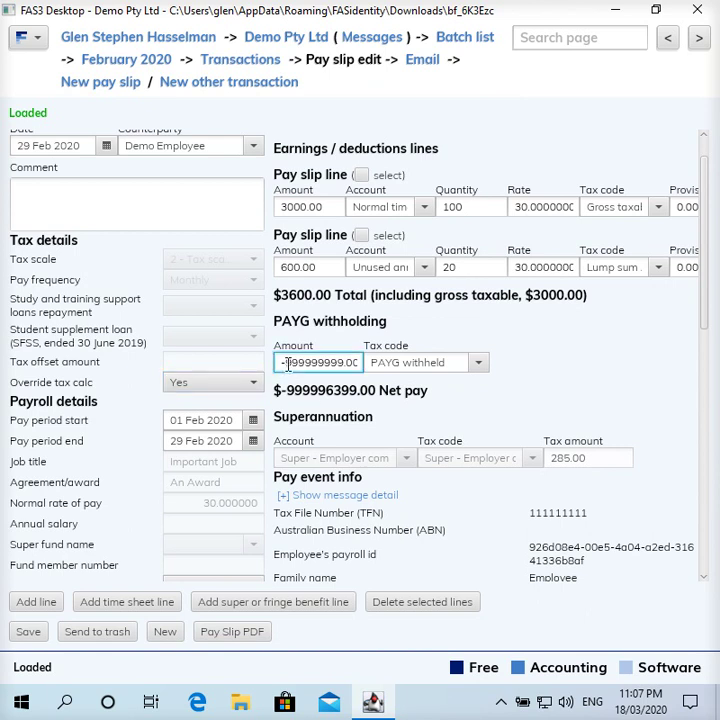
drag(287, 364, 439, 376)
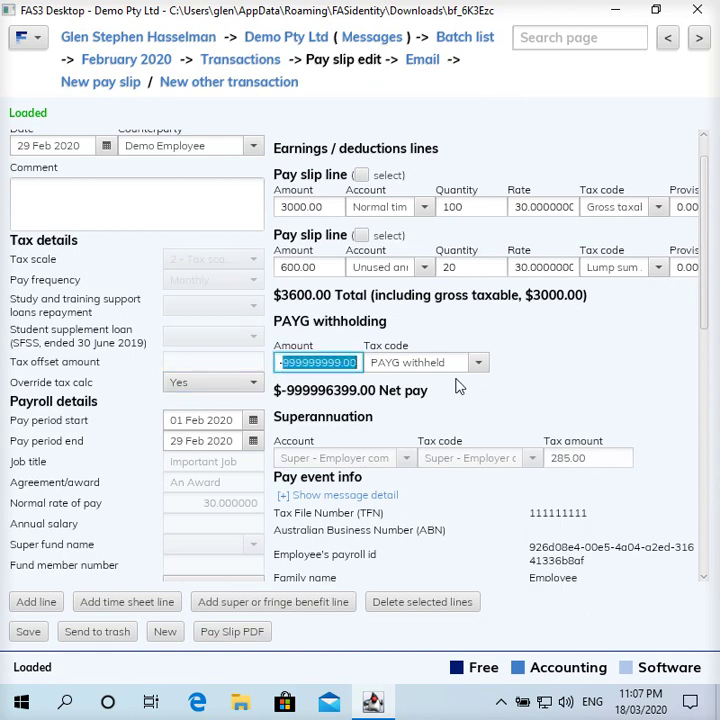
key(BackSpace)
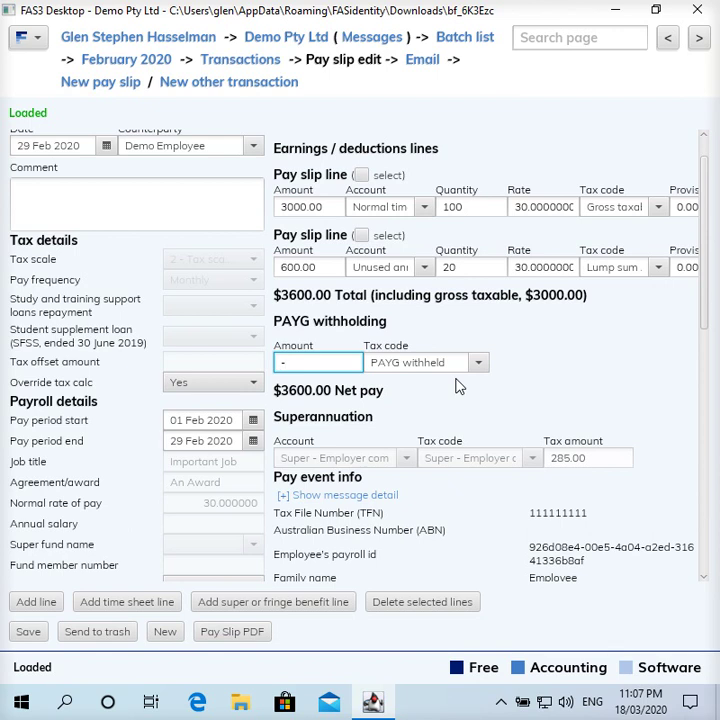
text(1200)
key(Tab)
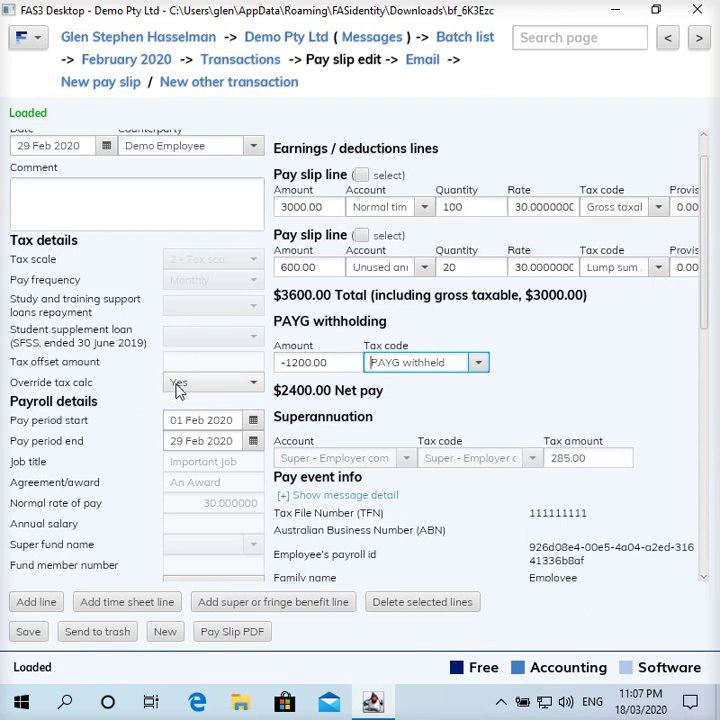
click(340, 367)
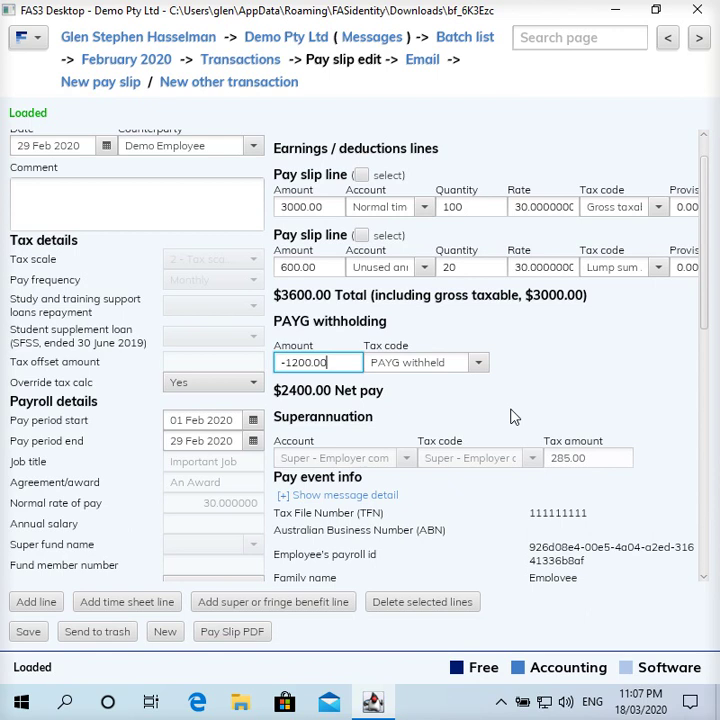
Step: Review the pay slip's pay event info, including the year to date amounts and the unused leave payment section
scroll(512, 416, down, 3)
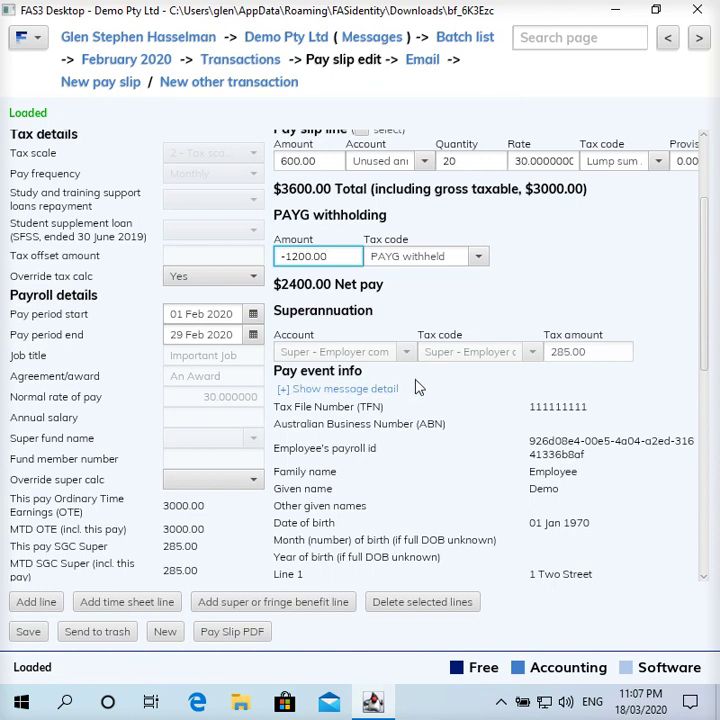
scroll(418, 388, down, 3)
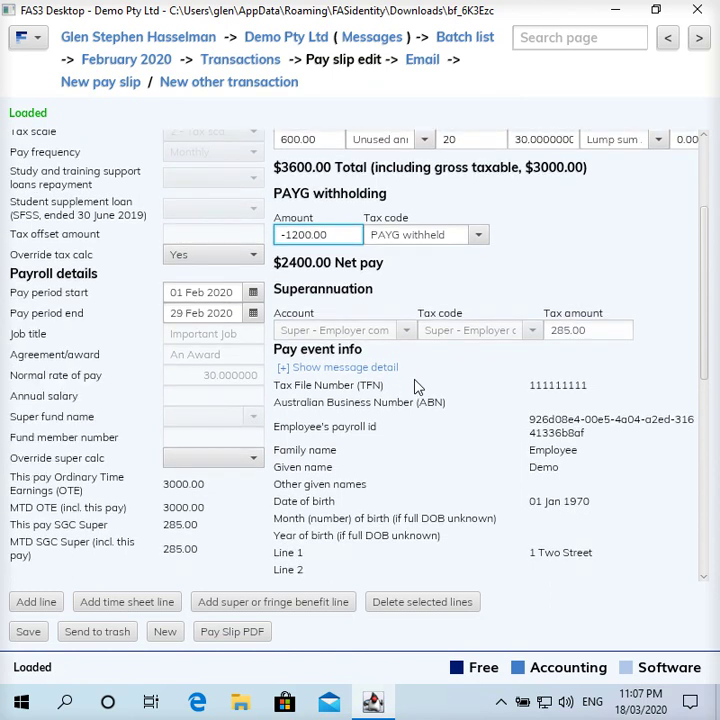
scroll(418, 388, down, 1)
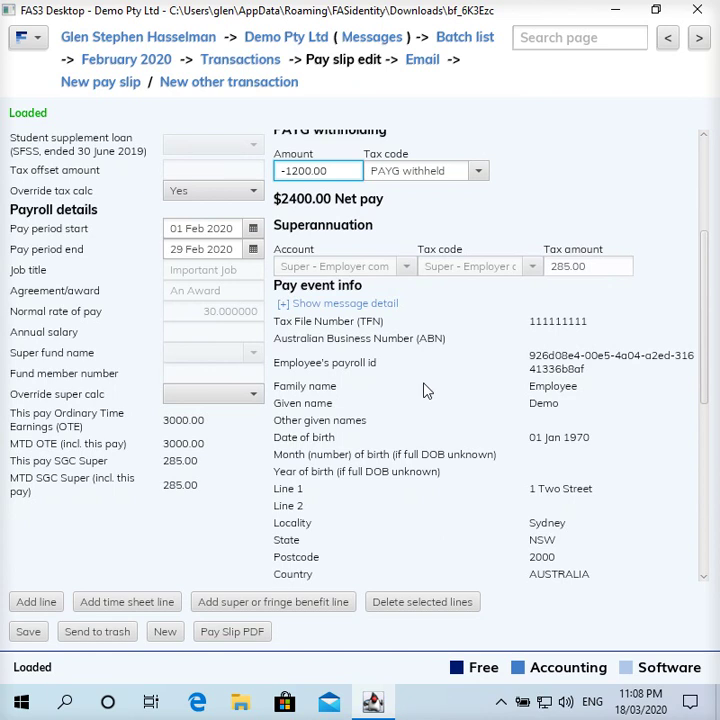
scroll(425, 390, down, 4)
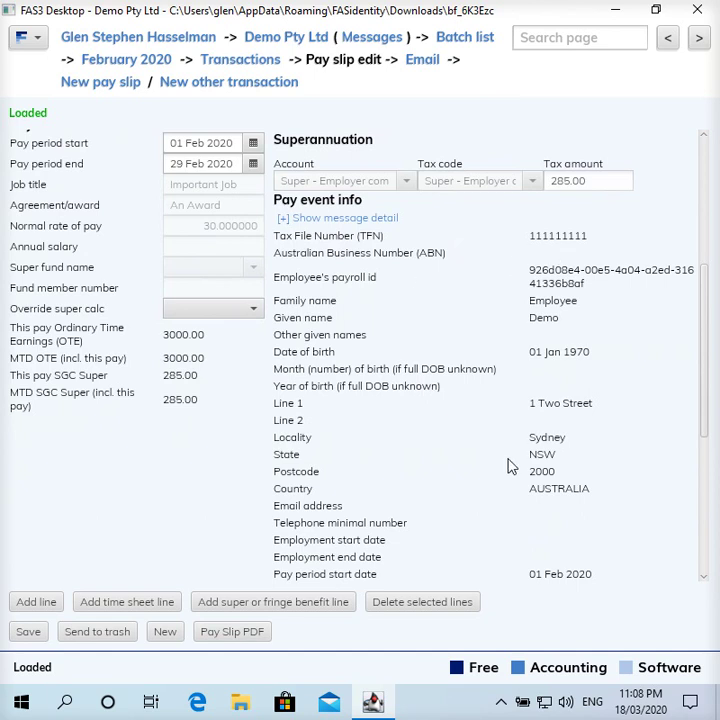
scroll(556, 381, down, 5)
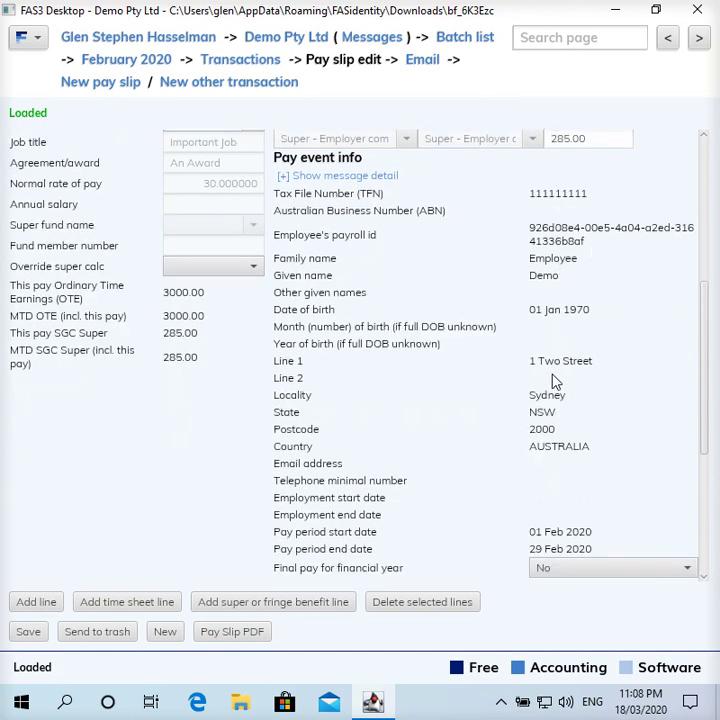
scroll(556, 381, down, 7)
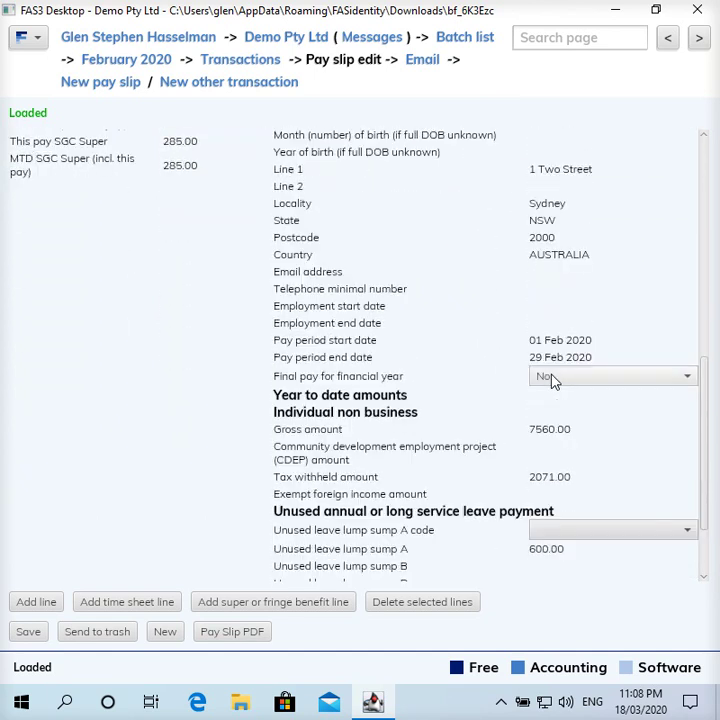
scroll(443, 400, down, 4)
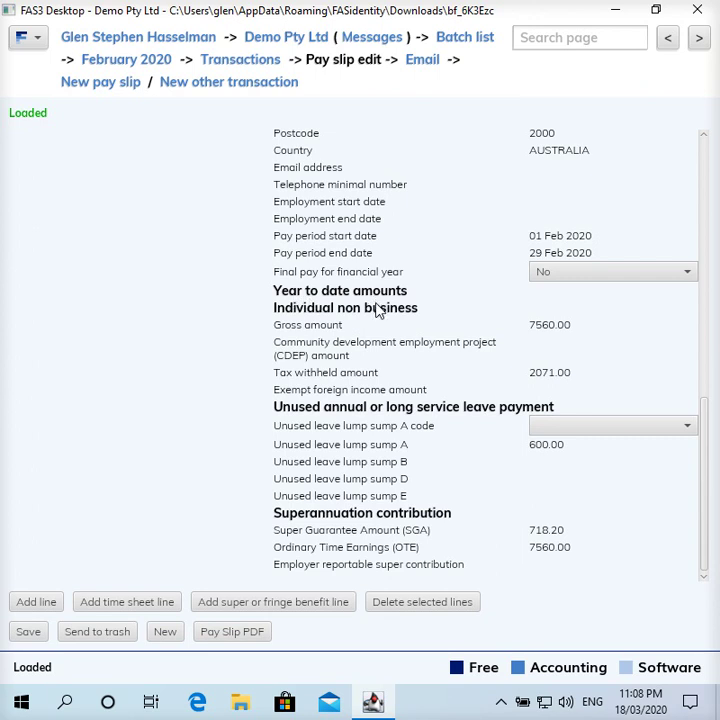
scroll(362, 323, up, 2)
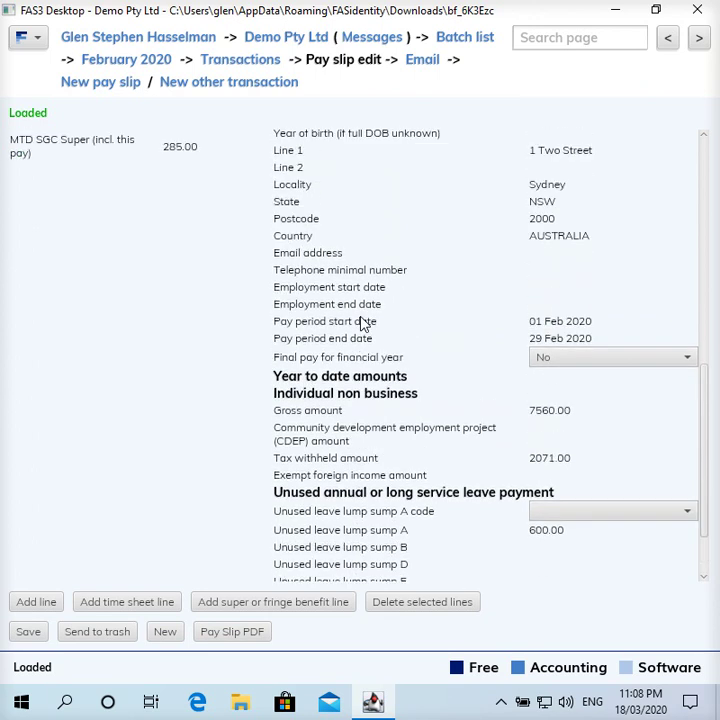
scroll(340, 376, up, 1)
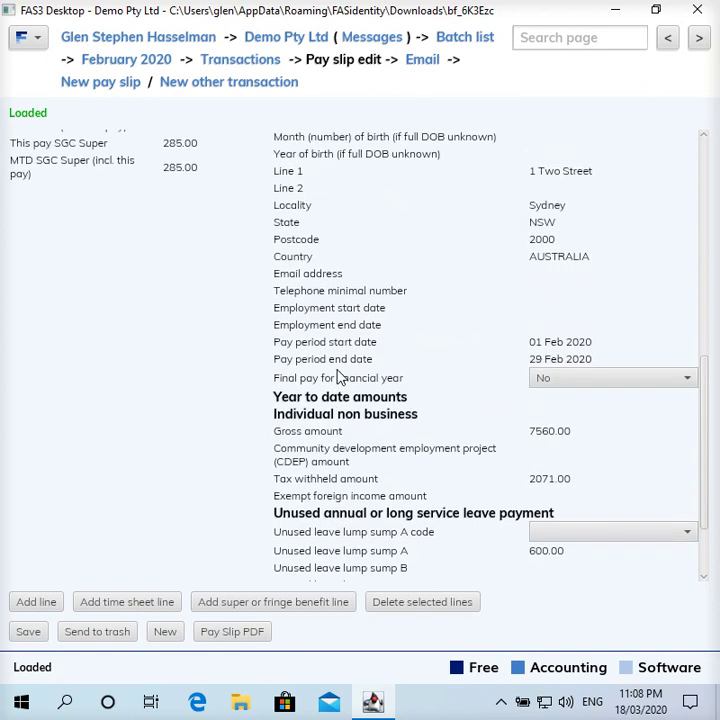
scroll(340, 376, up, 7)
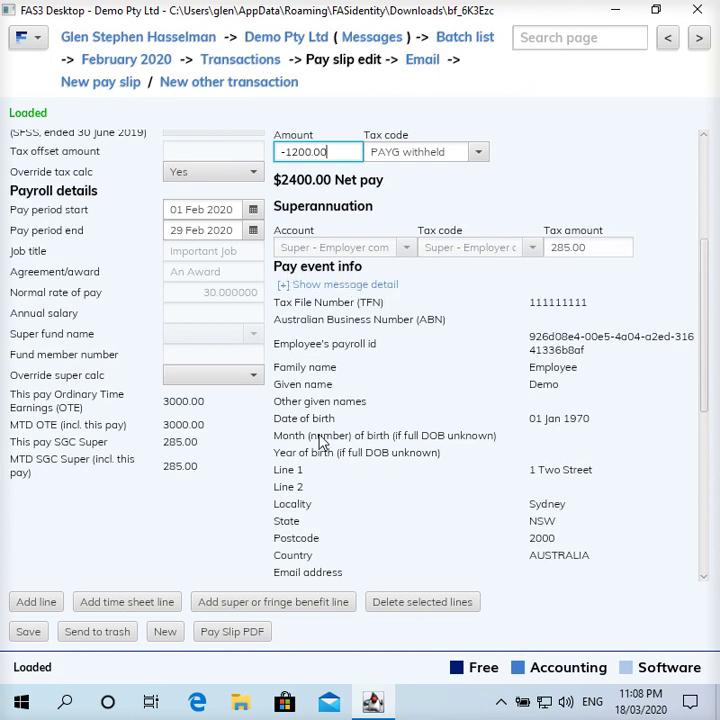
Step: In the unused annual or long service leave payment section, set the unused leave lump sum A code to R
scroll(320, 443, down, 2)
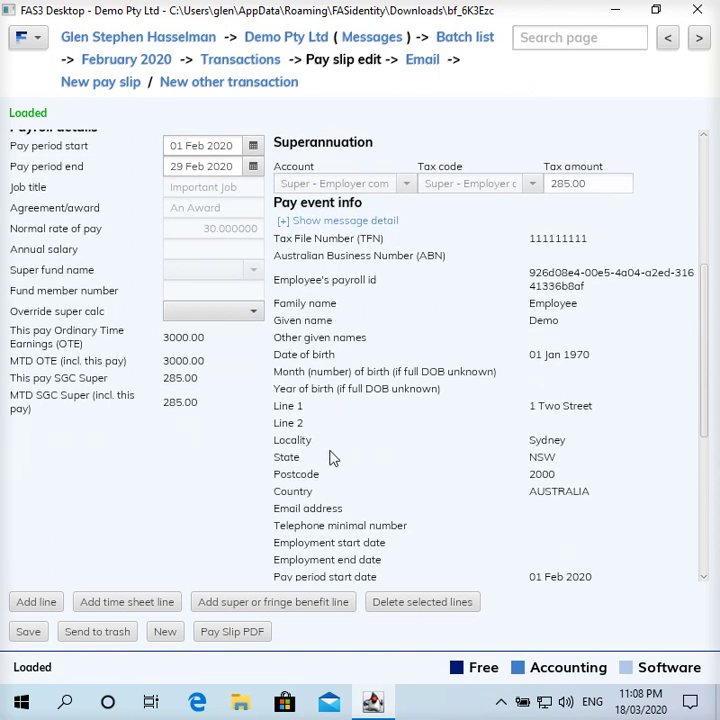
scroll(331, 411, down, 1)
scroll(331, 455, down, 5)
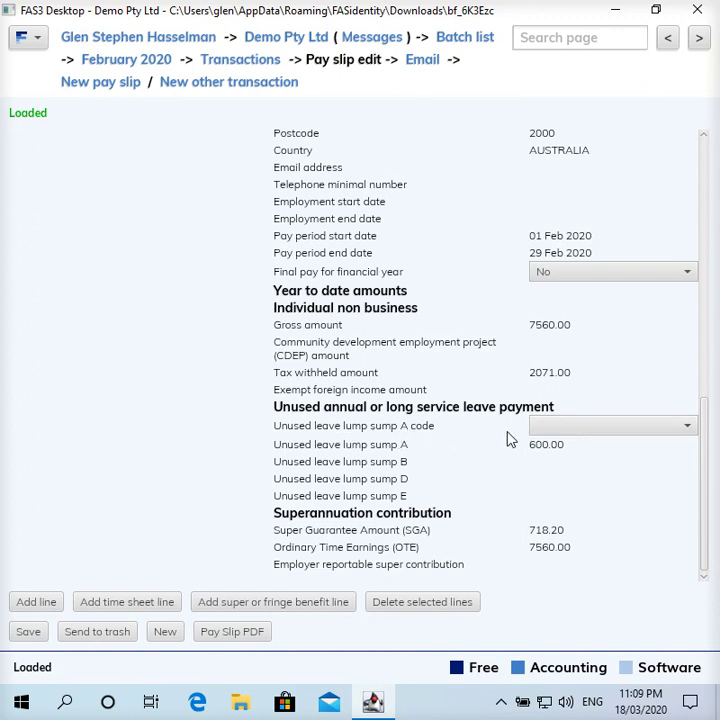
click(559, 428)
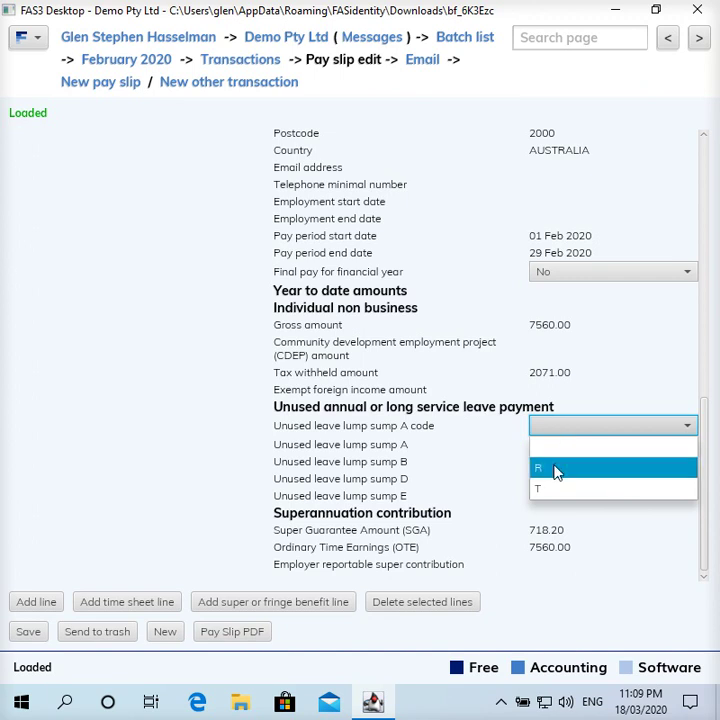
click(556, 472)
click(556, 470)
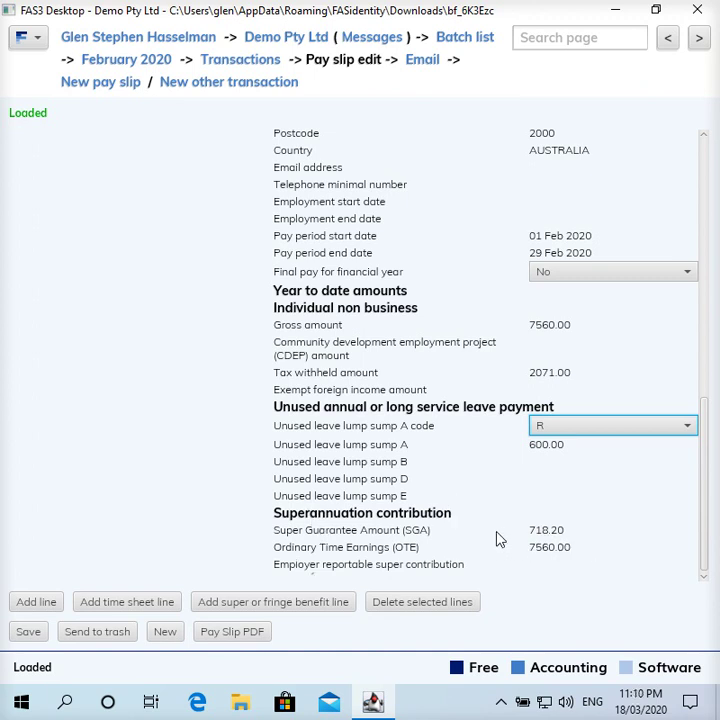
Step: Set Final pay for financial year to Yes in the pay event info
scroll(500, 545, up, 3)
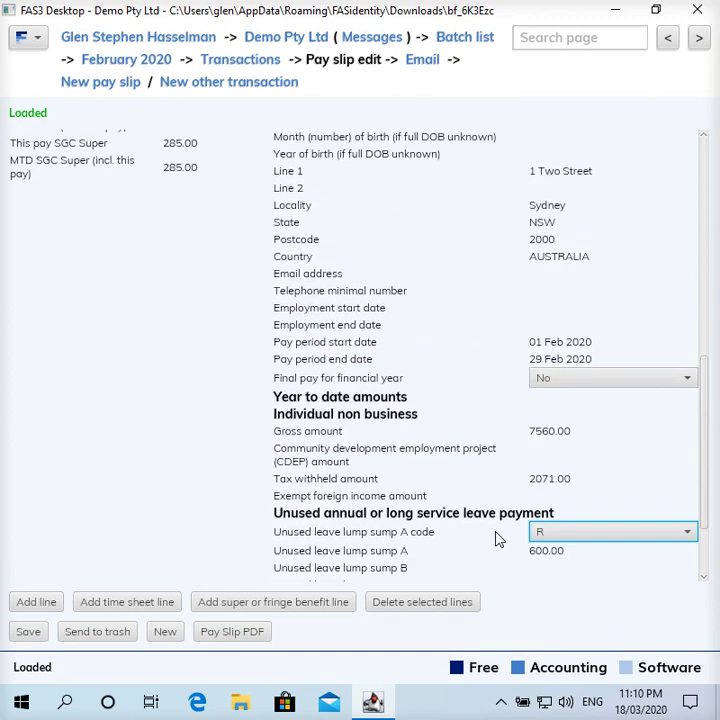
scroll(497, 539, down, 2)
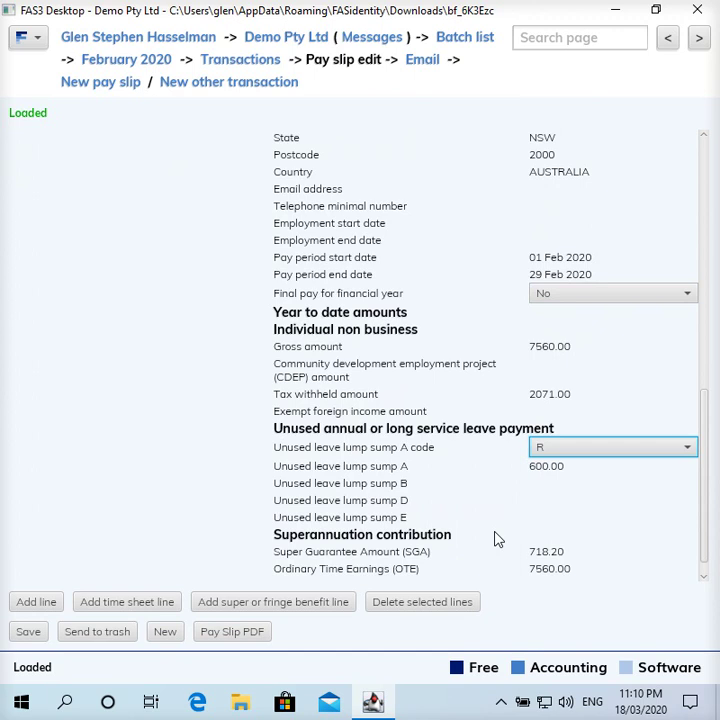
scroll(497, 539, up, 2)
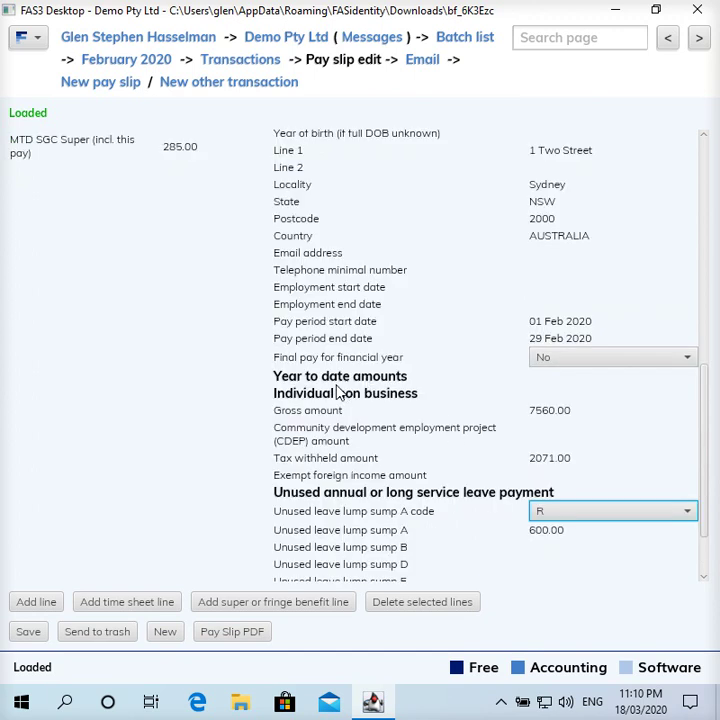
click(557, 360)
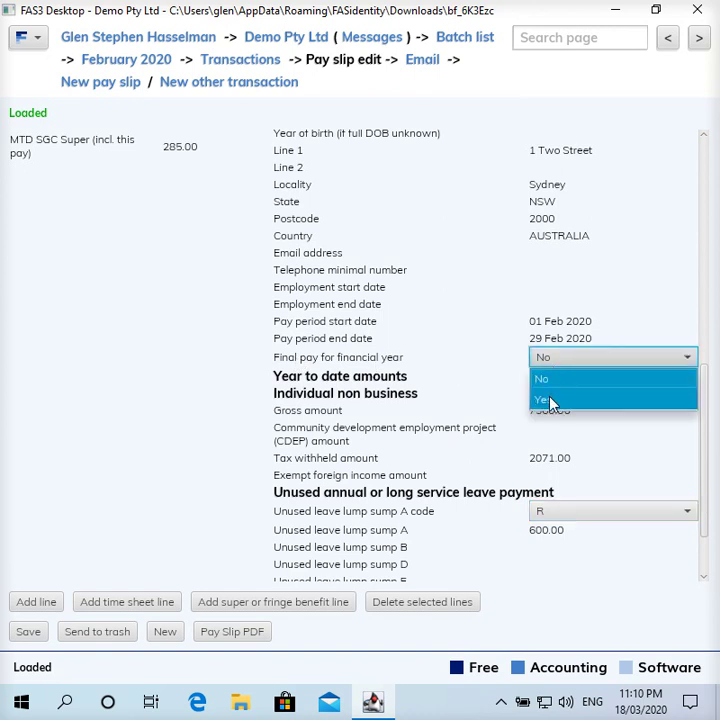
click(549, 400)
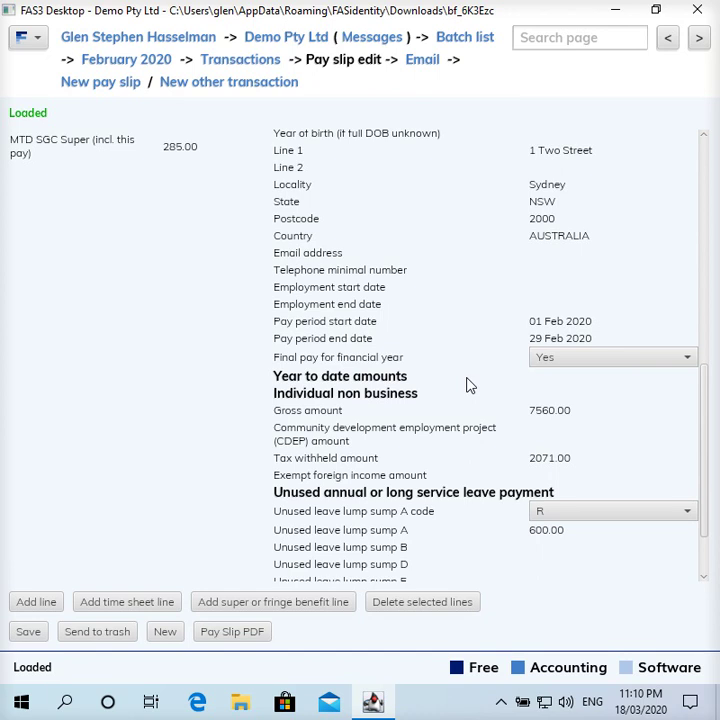
Step: Save the pay slip and go back to its earnings lines and PAYG withholding
scroll(470, 385, up, 2)
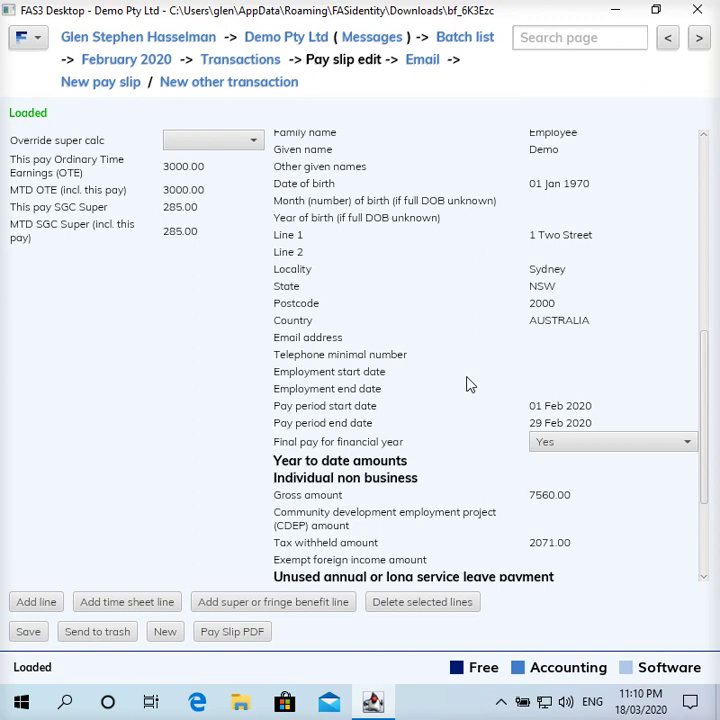
scroll(470, 385, up, 1)
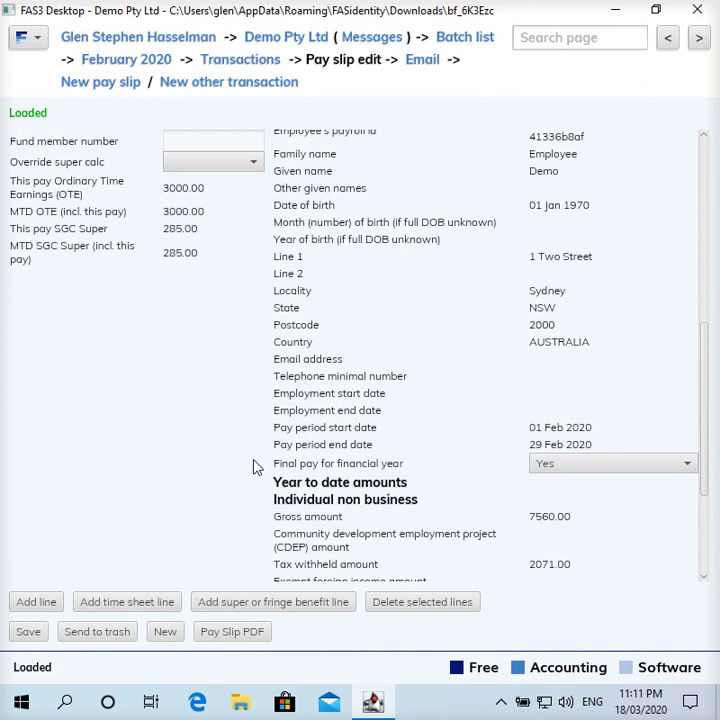
click(22, 632)
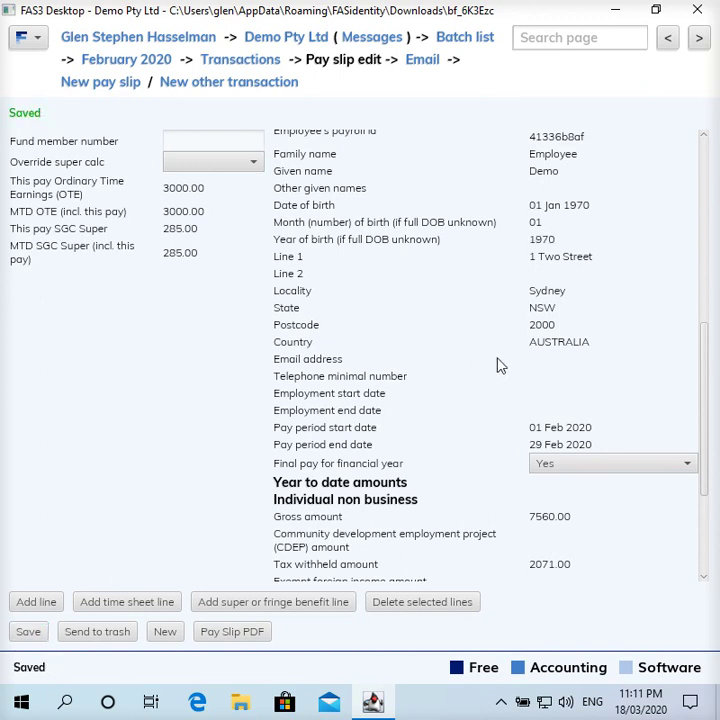
scroll(500, 365, up, 1)
scroll(500, 365, up, 10)
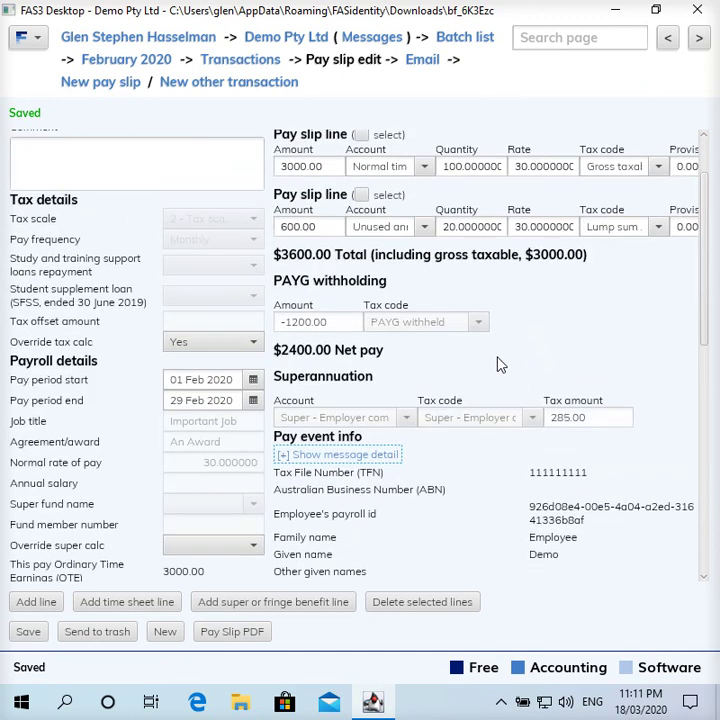